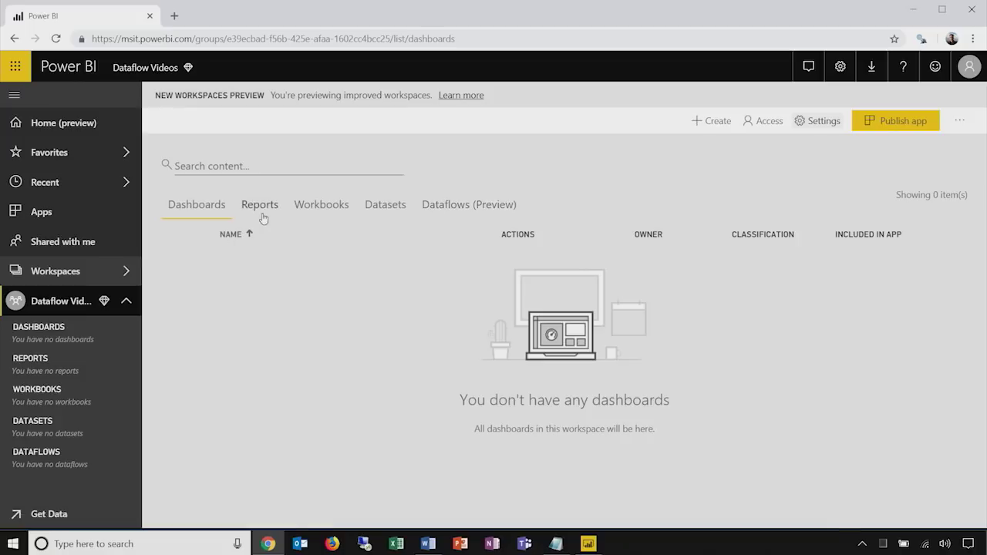
Create a new dataflow in the Dataflow Videos workspace and start defining new entities for it.
click(449, 211)
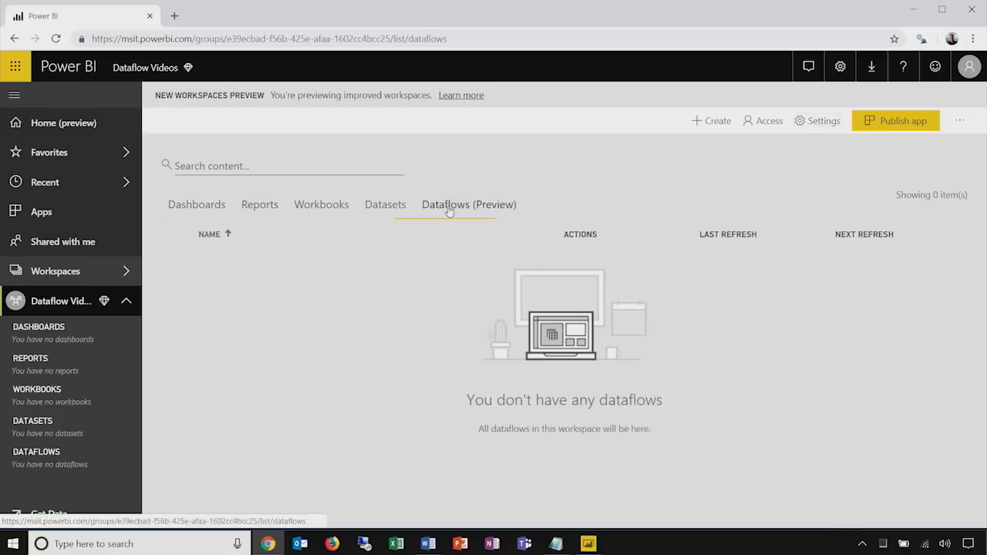
click(718, 126)
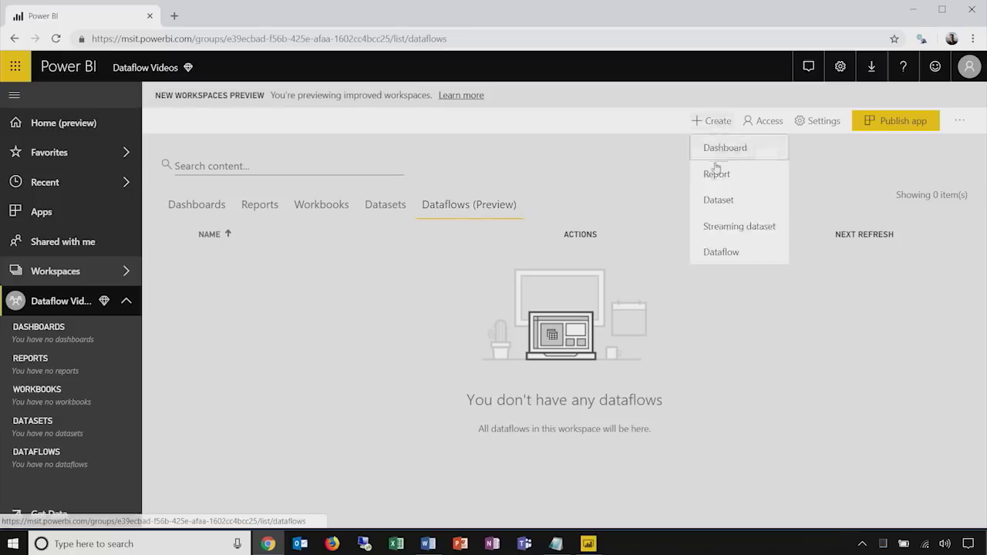
click(721, 255)
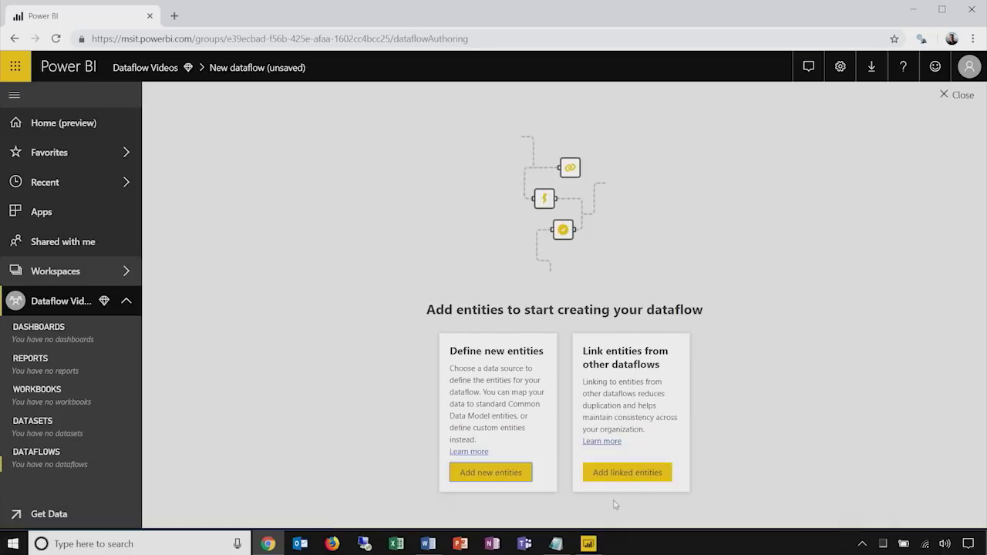
click(495, 481)
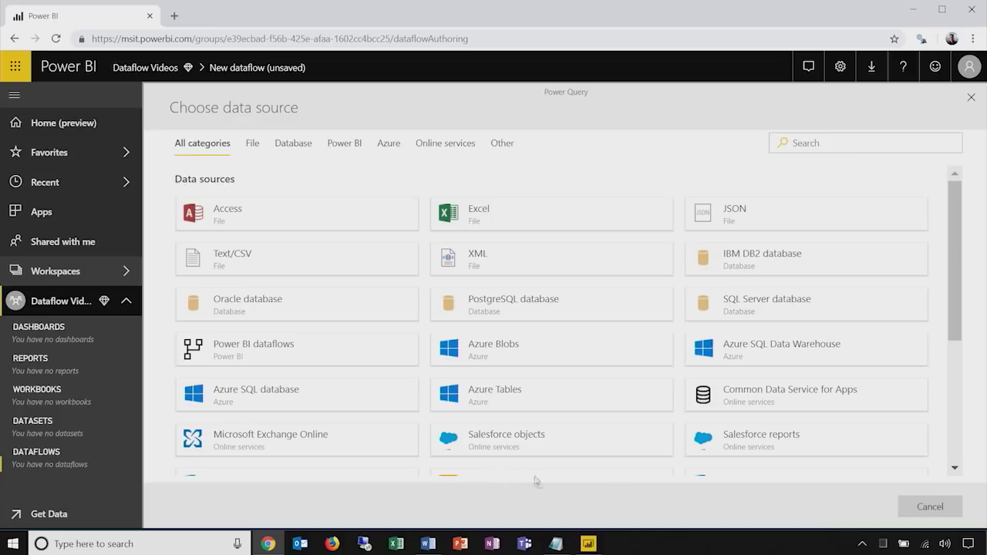
click(808, 398)
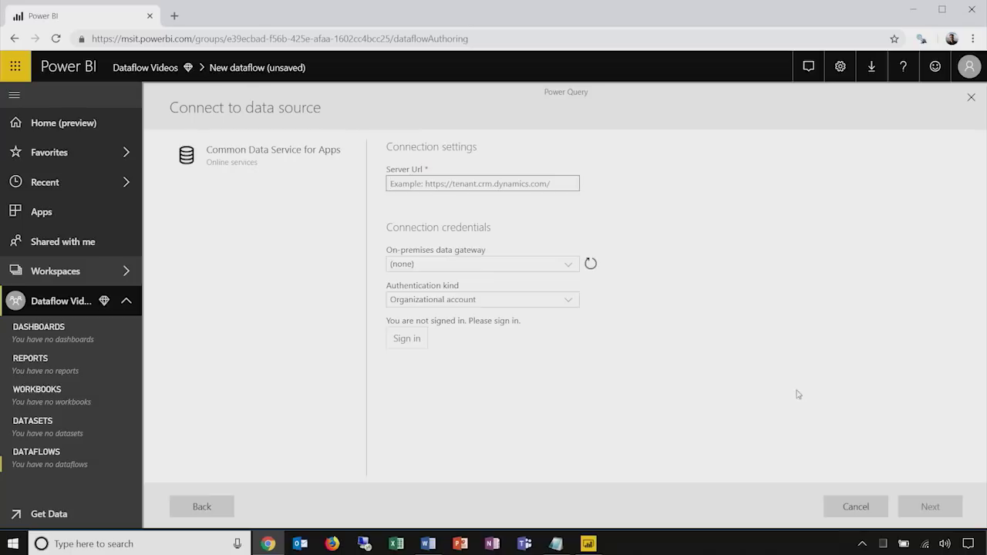
text(https://D365Demotenant.crm.dynamics.com)
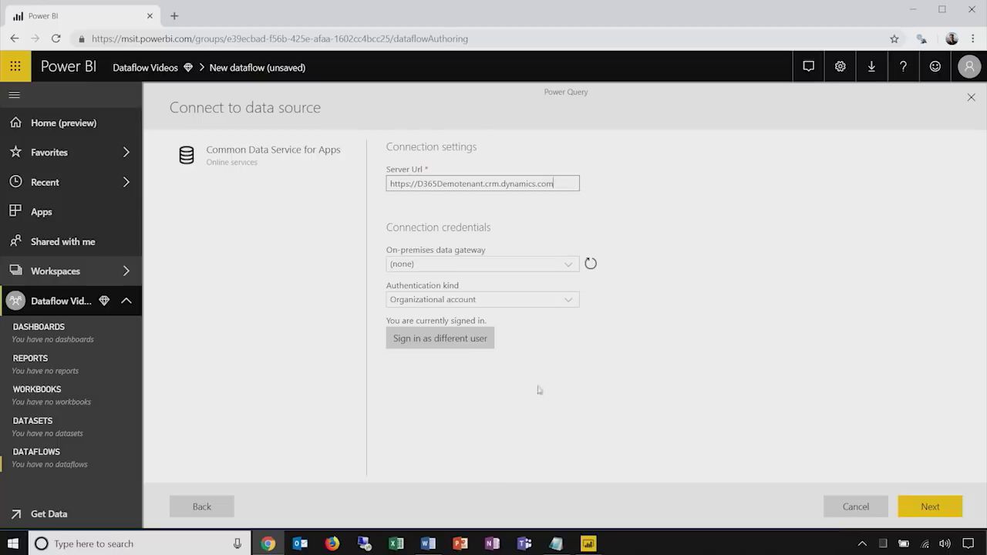
click(931, 508)
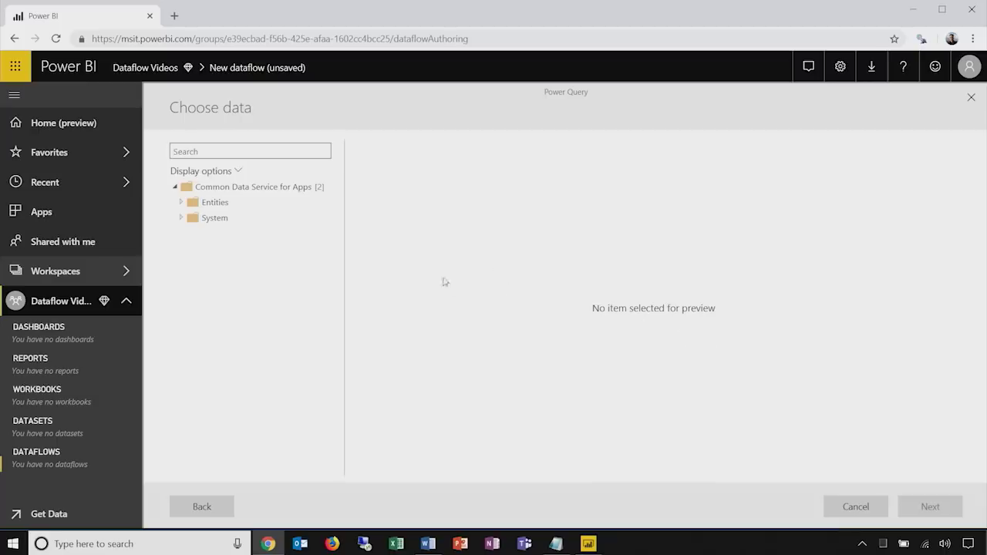
Choose the Account and SalesOrder tables from the Entities folder, searching for "sales" to find the latter, and load both for query editing.
click(181, 203)
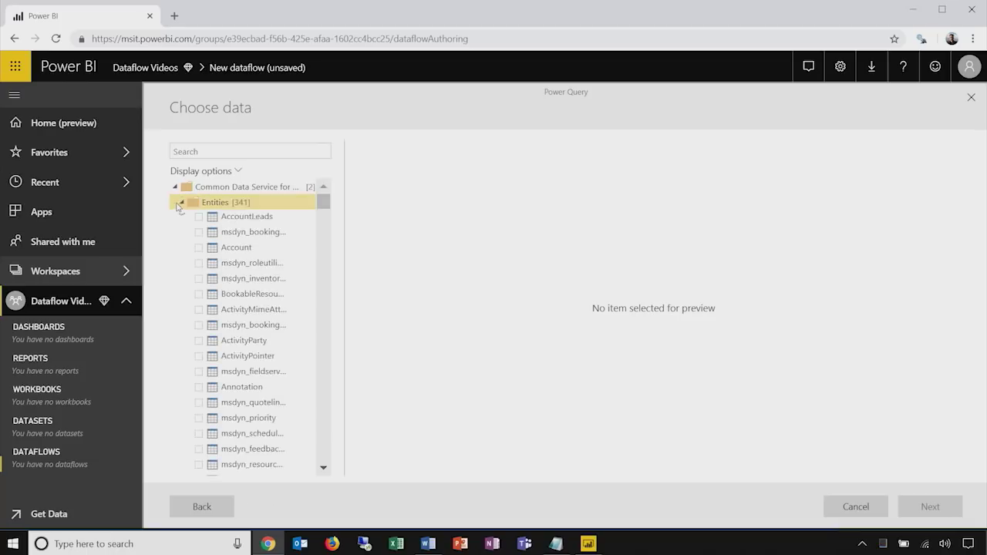
click(199, 253)
click(233, 150)
text(sale)
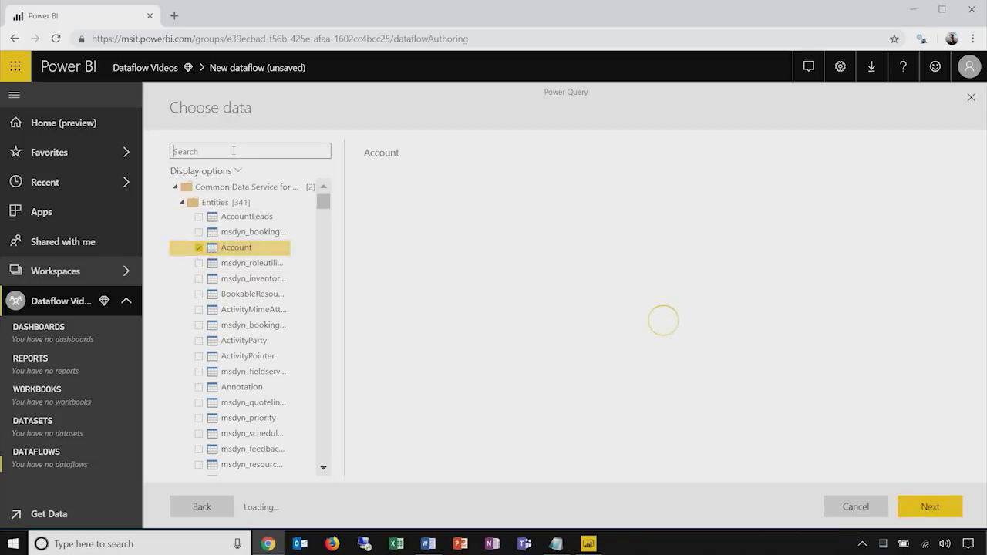
text(s)
click(200, 296)
click(200, 297)
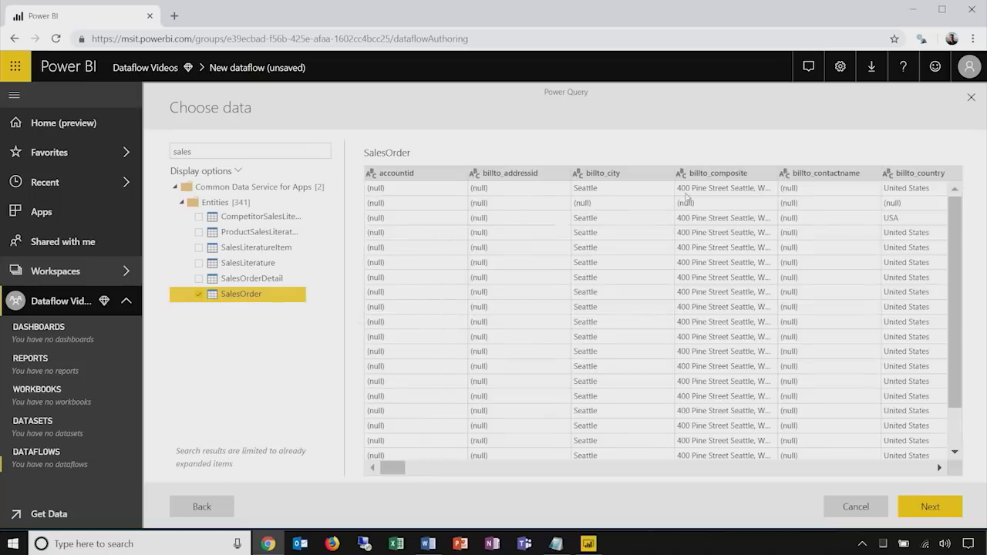
drag(393, 468, 447, 482)
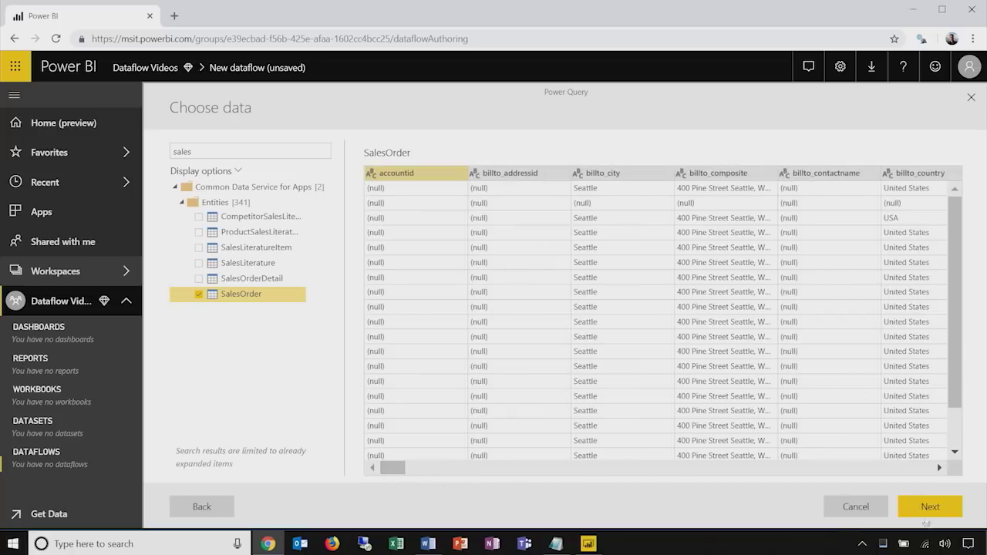
click(928, 506)
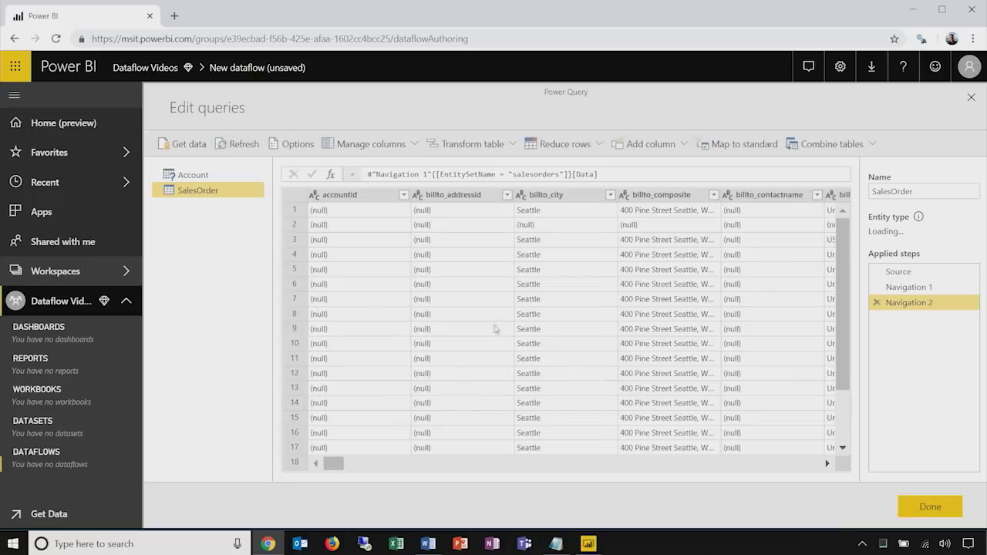
Try to map the Account query to the standard Account entity, checking the source column choices for accountCategoryCode.
click(193, 177)
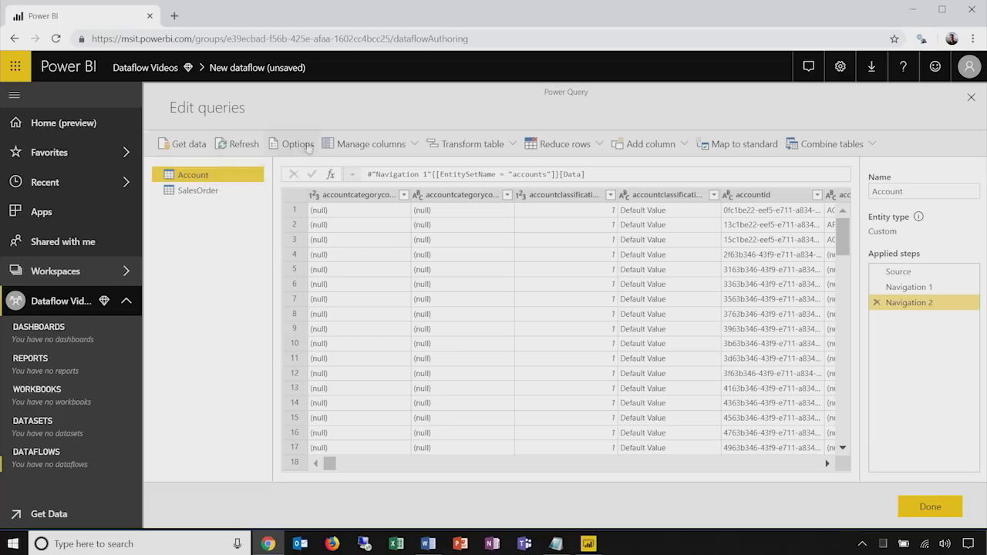
click(735, 145)
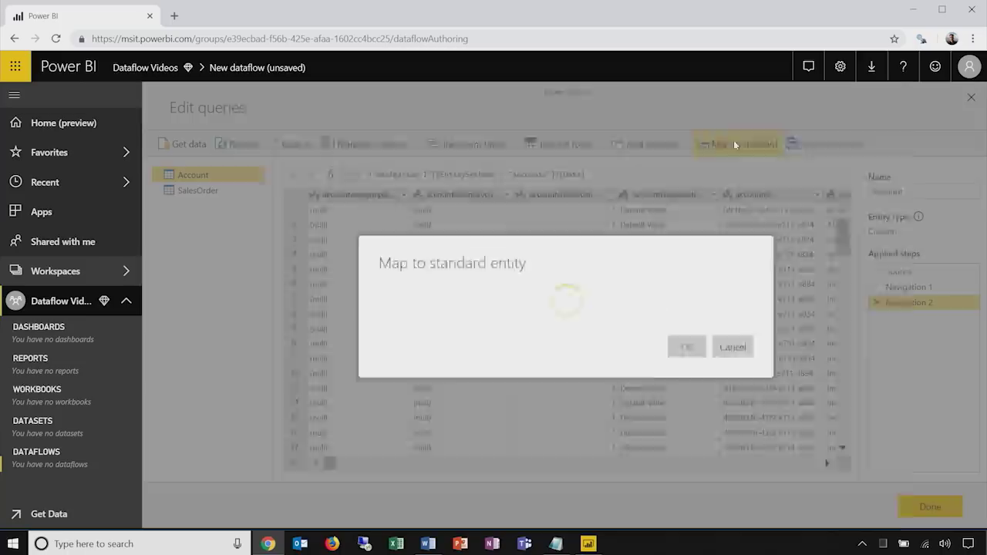
click(363, 153)
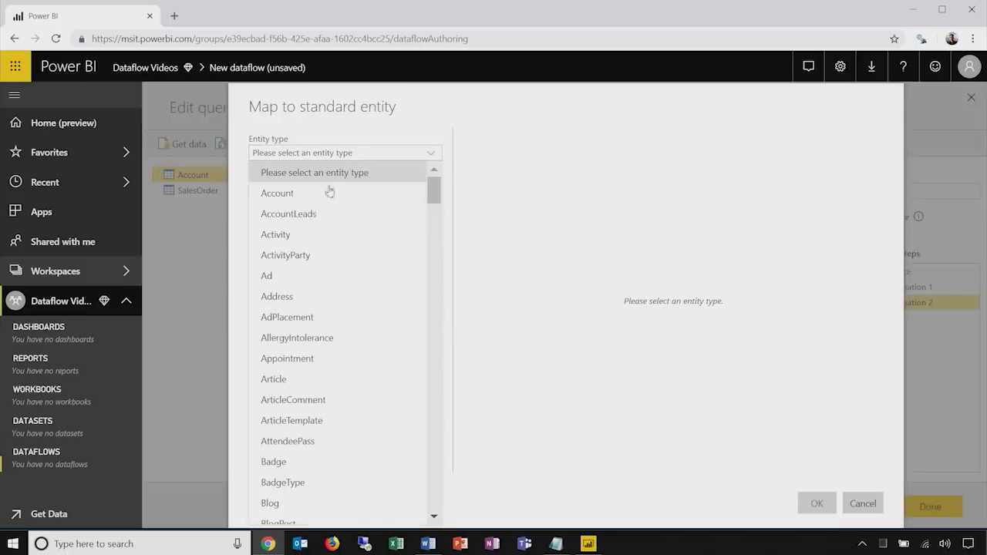
click(281, 196)
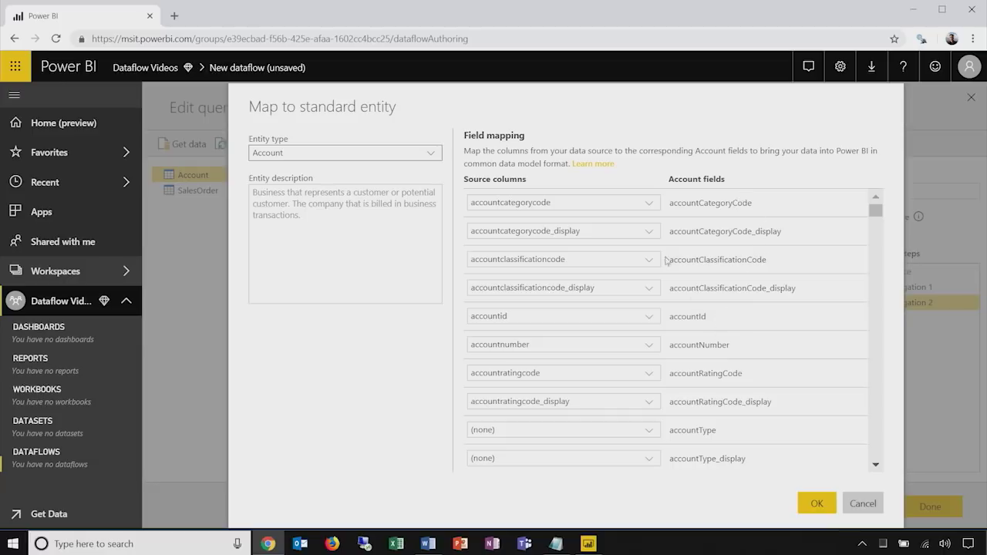
click(655, 206)
click(654, 205)
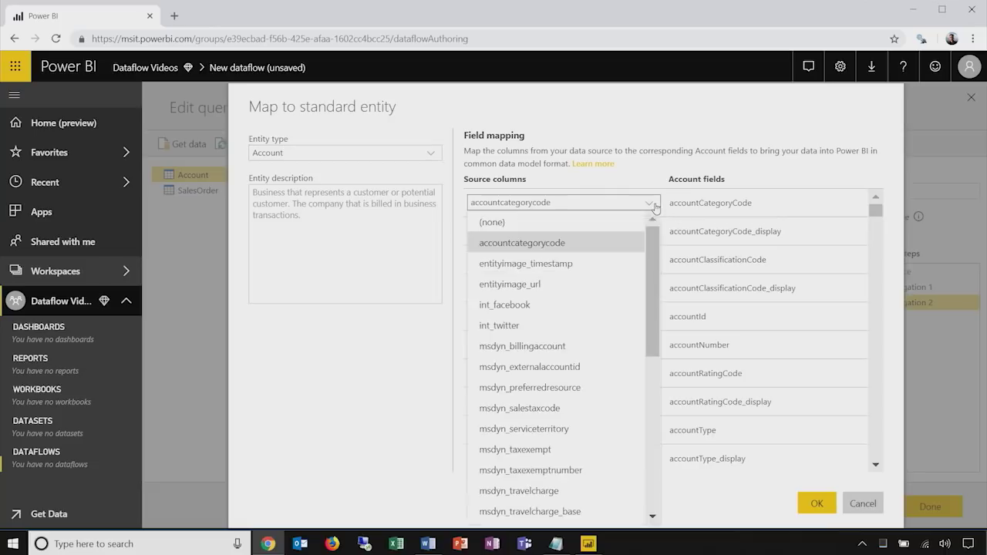
click(655, 206)
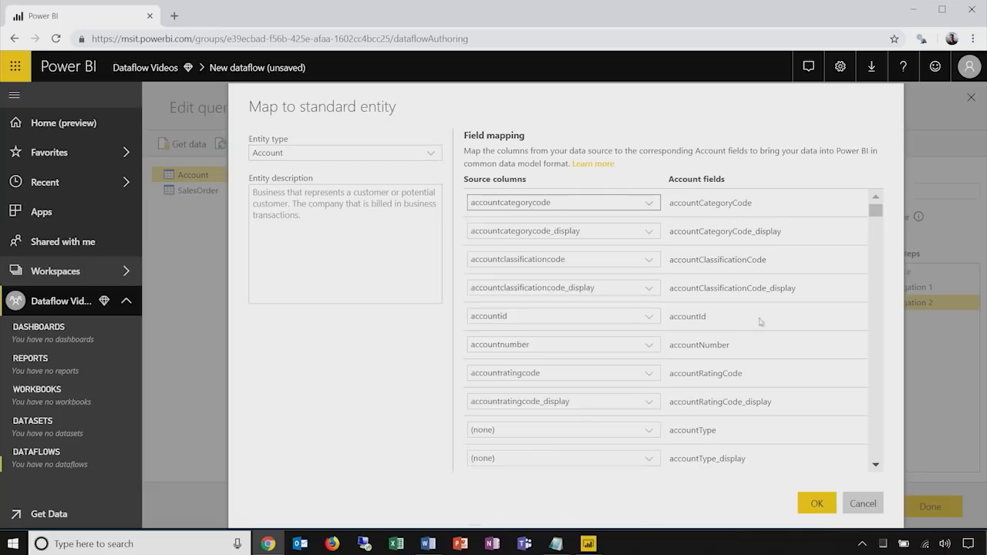
click(813, 502)
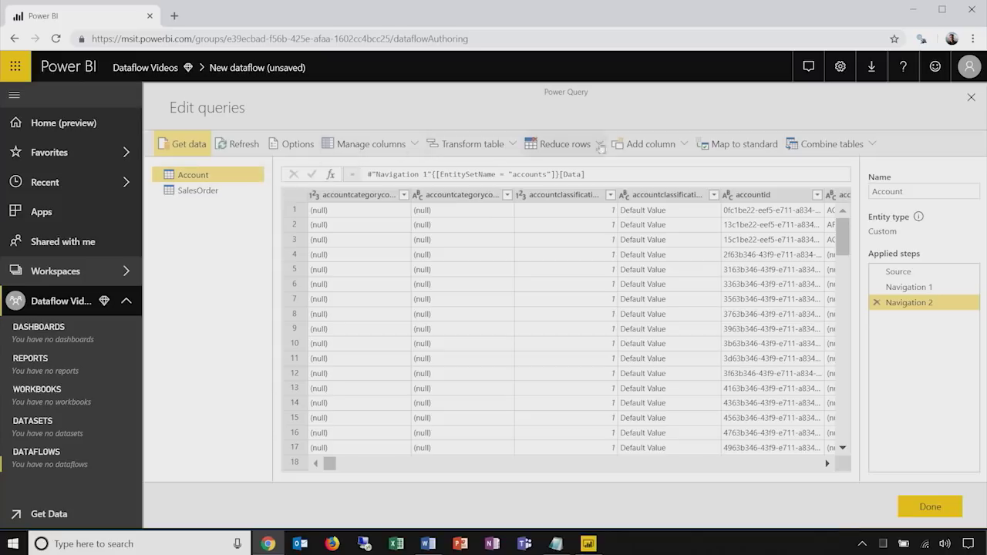
Map the Account query's columns to the fields of the standard Account entity with the suggested field mapping.
click(733, 144)
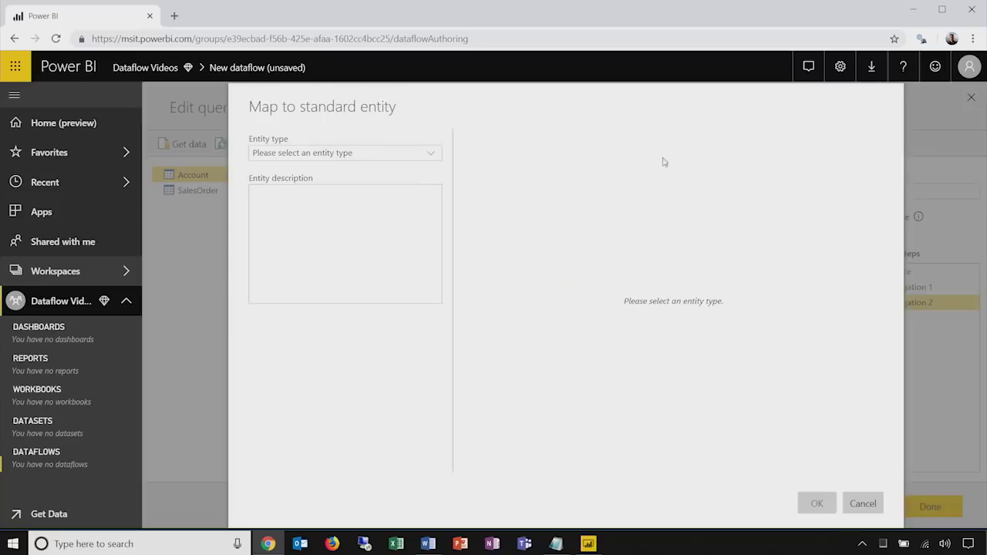
click(375, 155)
click(278, 194)
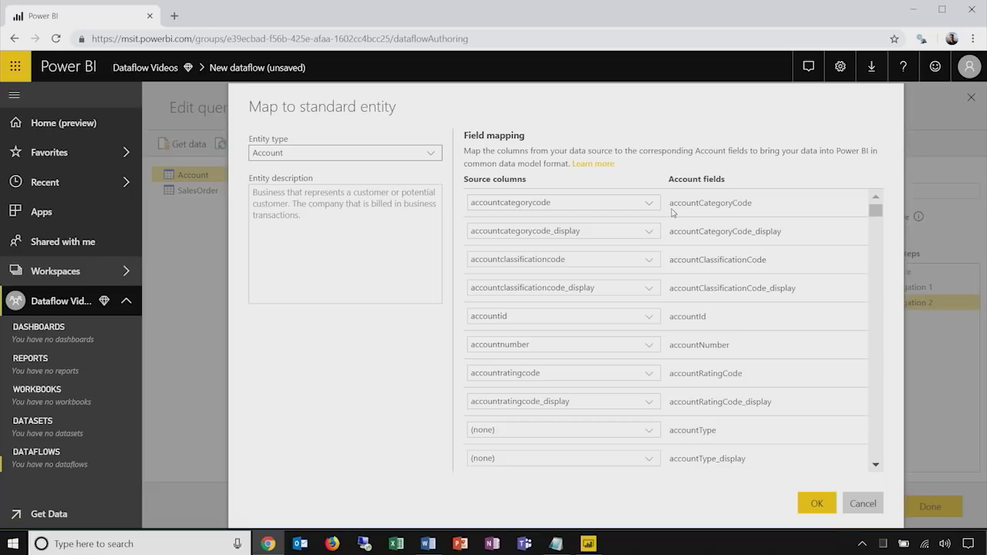
click(817, 505)
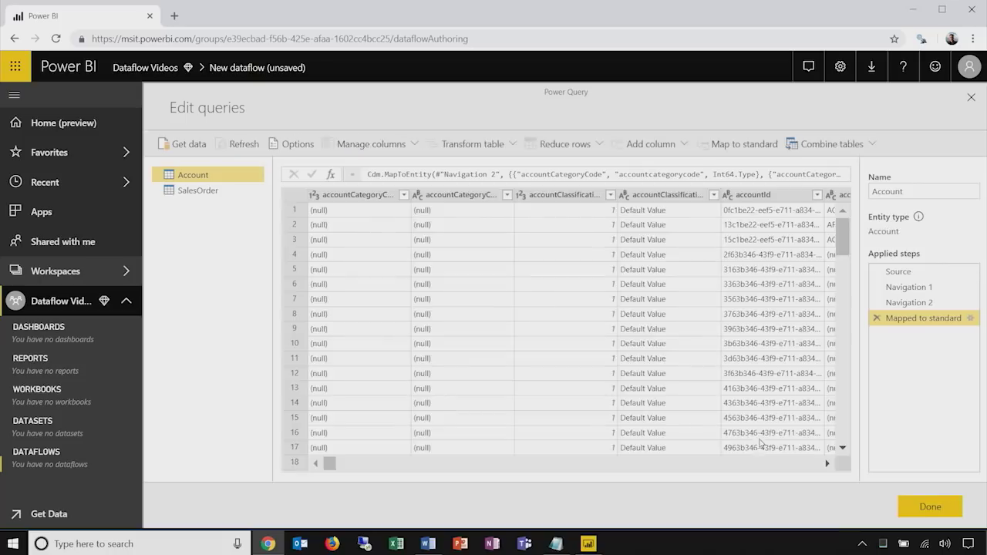
Change the data type of the createdon column in the SalesOrder query to Date/Time.
click(189, 193)
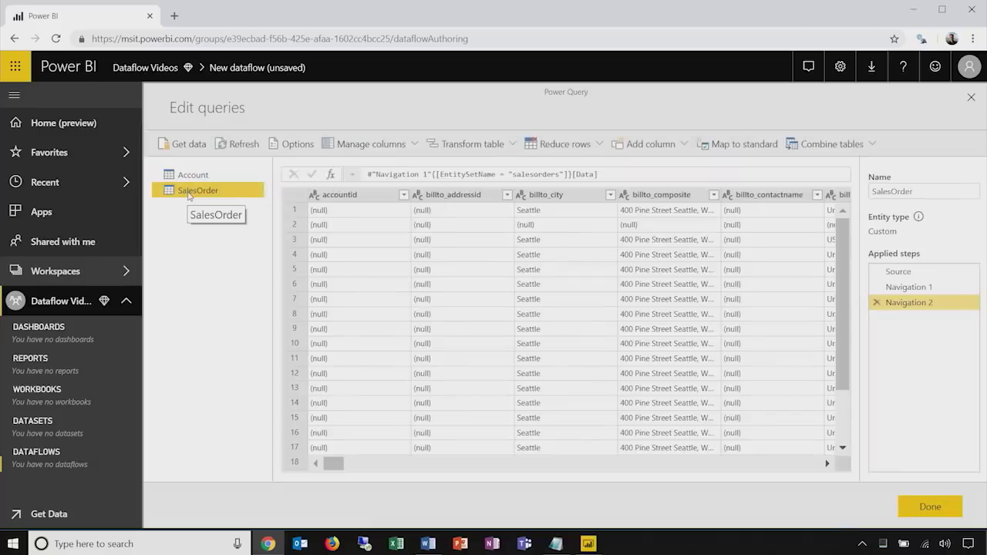
scroll(637, 468, right, 5)
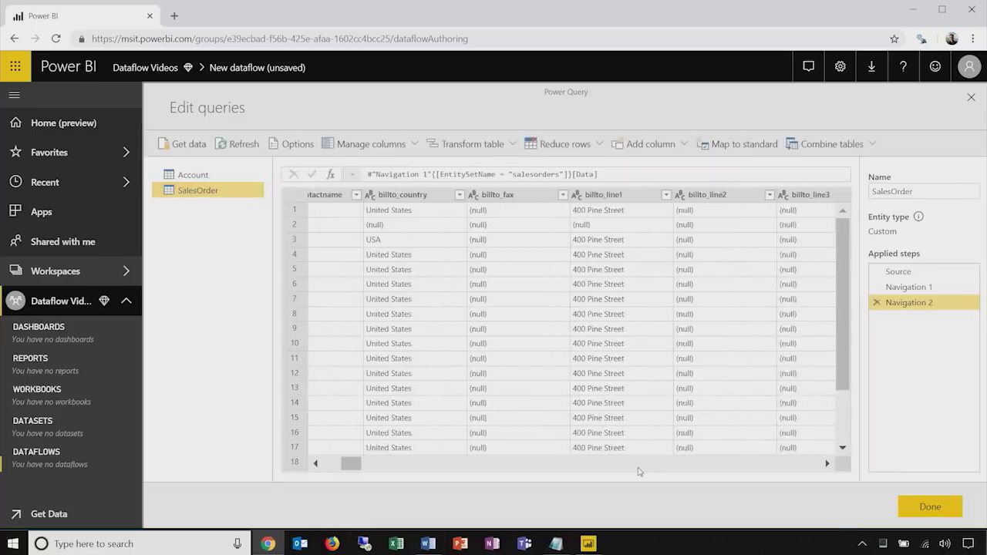
scroll(638, 471, right, 5)
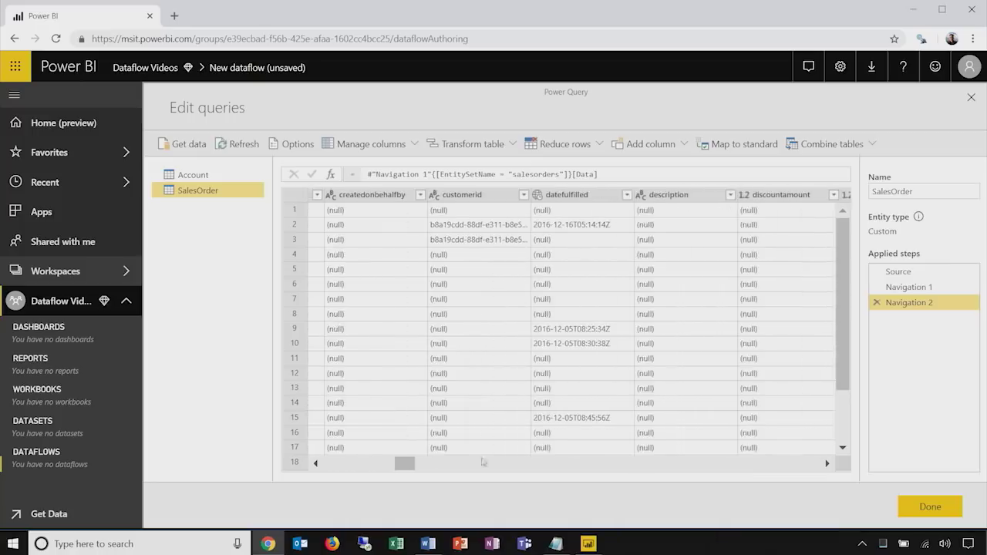
scroll(325, 468, left, 4)
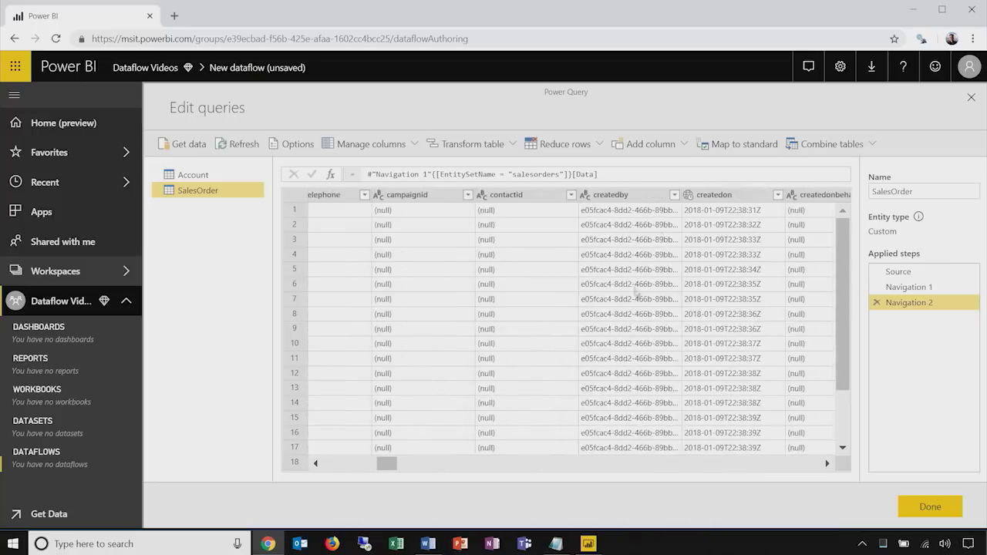
click(688, 195)
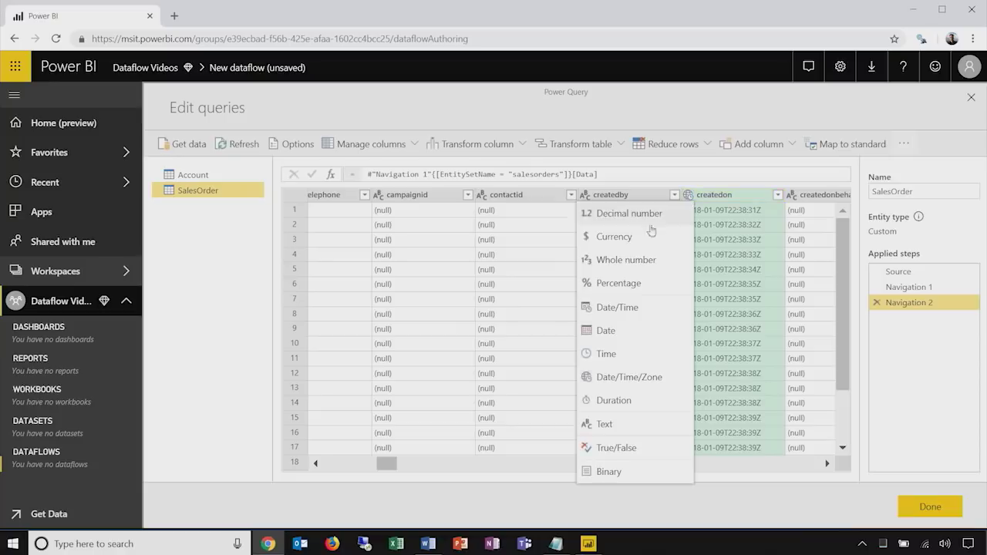
click(627, 308)
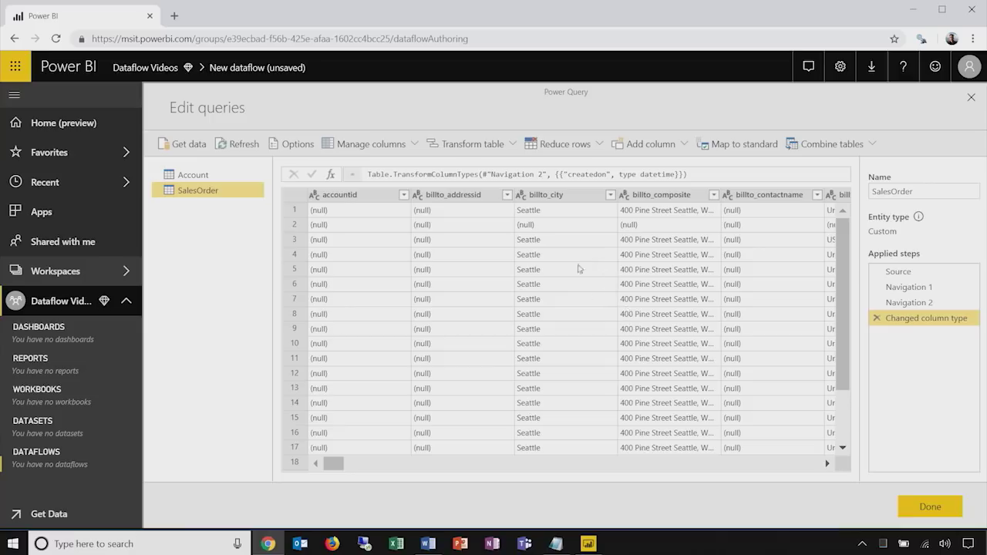
Map the SalesOrder query to the standard Order entity, accepting the suggested field mapping.
click(744, 145)
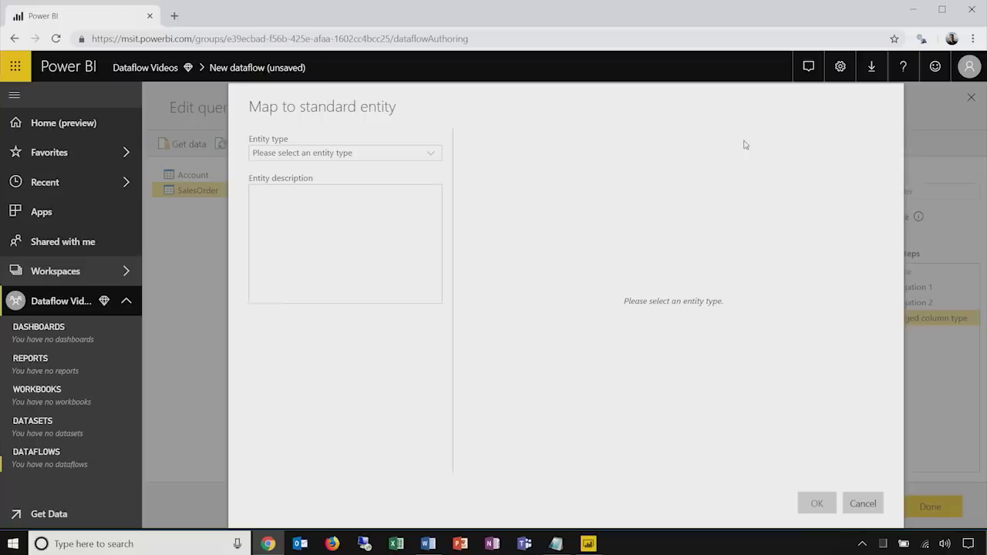
click(396, 155)
drag(434, 188, 434, 390)
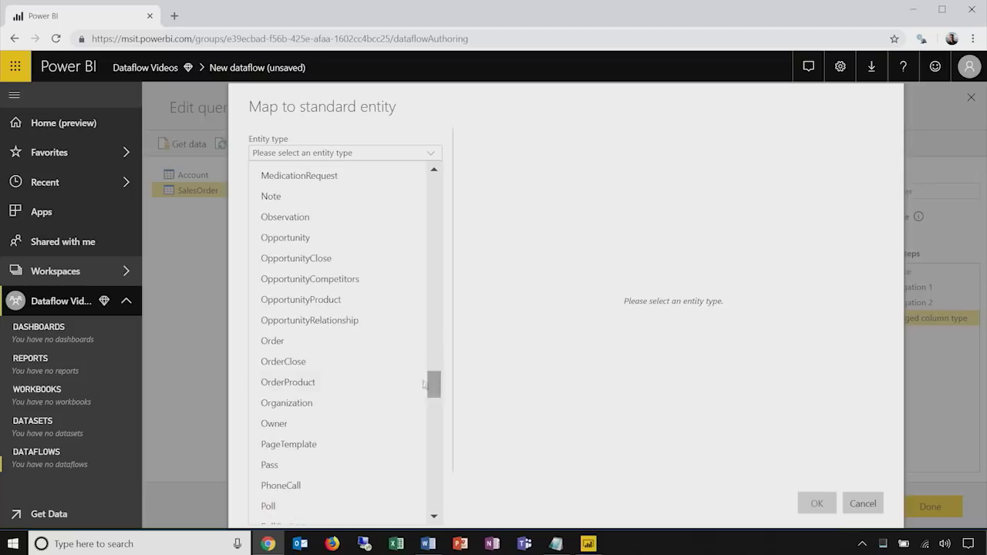
click(316, 348)
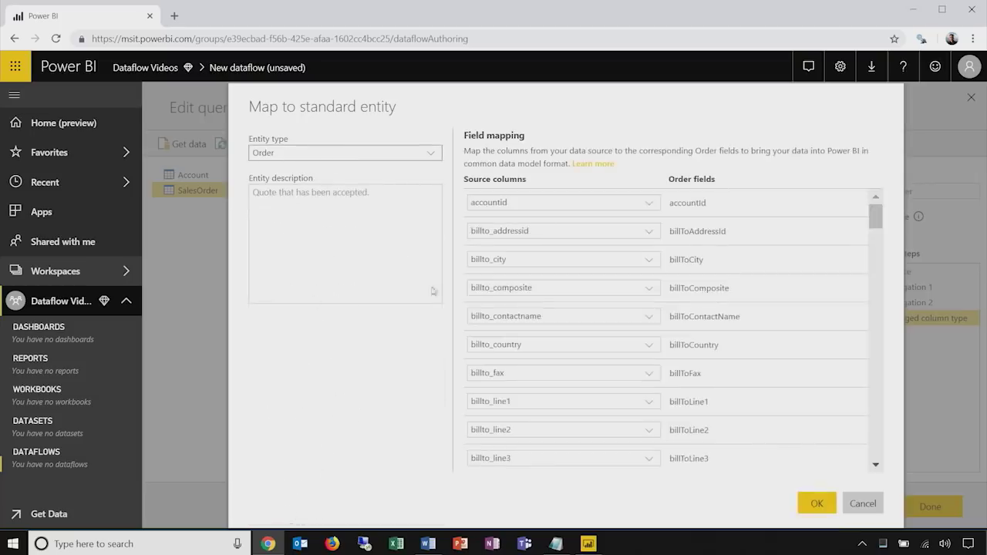
click(816, 503)
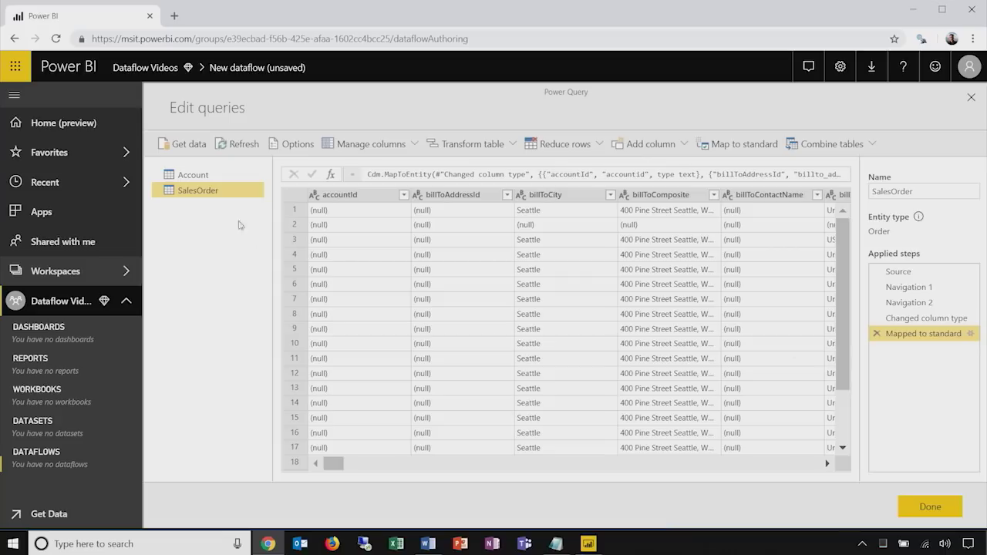
Finish the query edits, save the dataflow as Dynamics Data with the description "Dynamics dataflow for video demo", and refresh it immediately.
click(934, 507)
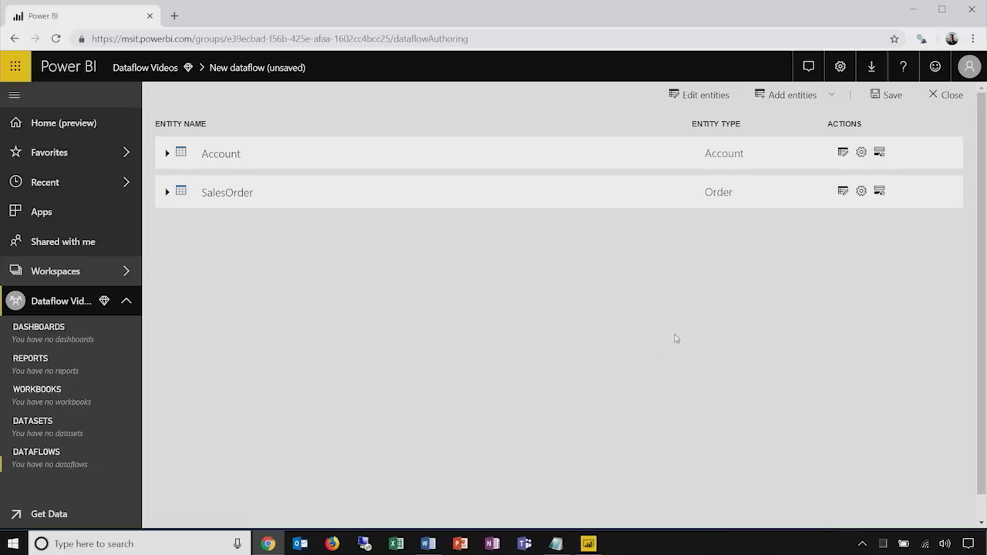
click(887, 95)
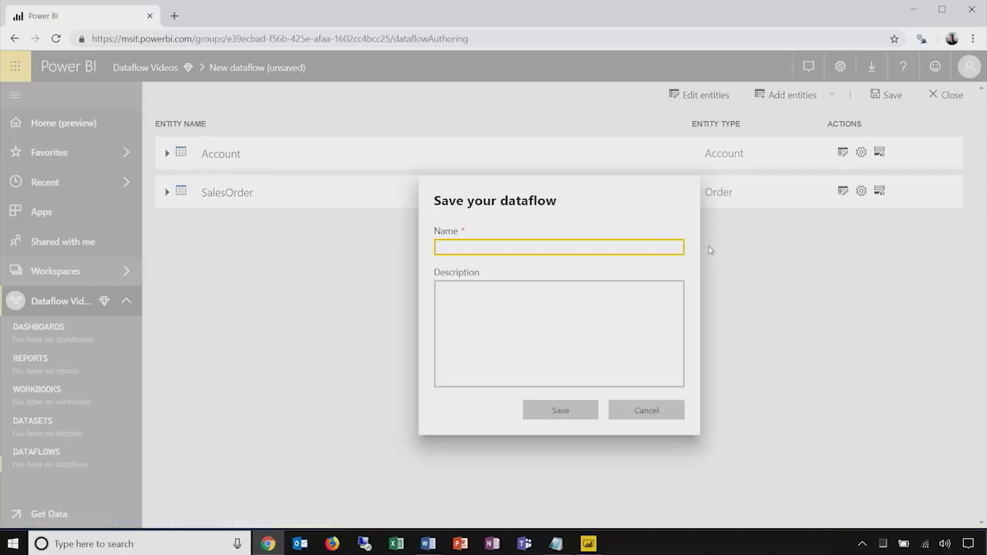
text(Dyna)
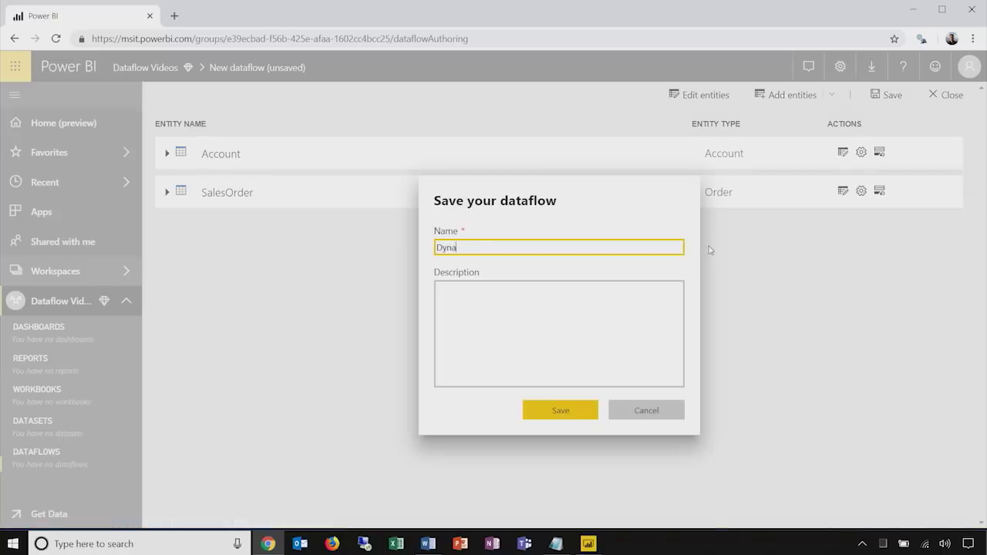
text(mics Data)
key(Tab)
text(Dynamics dataflow for v)
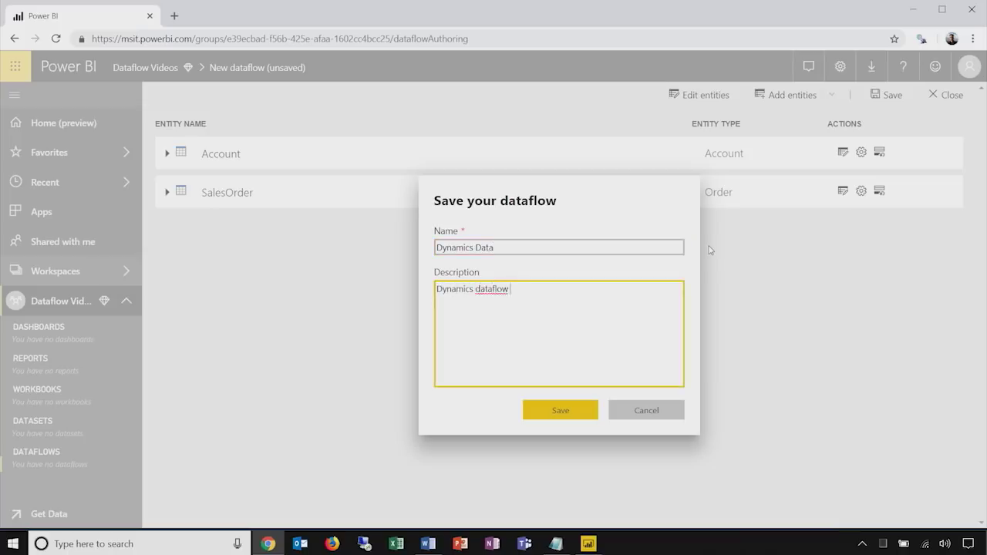
text(ideo demo)
click(553, 413)
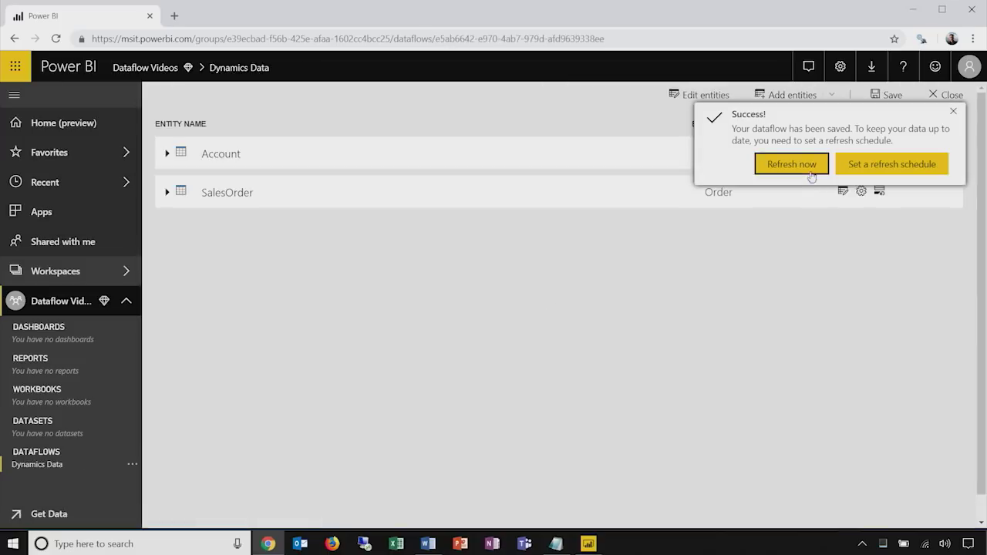
click(791, 164)
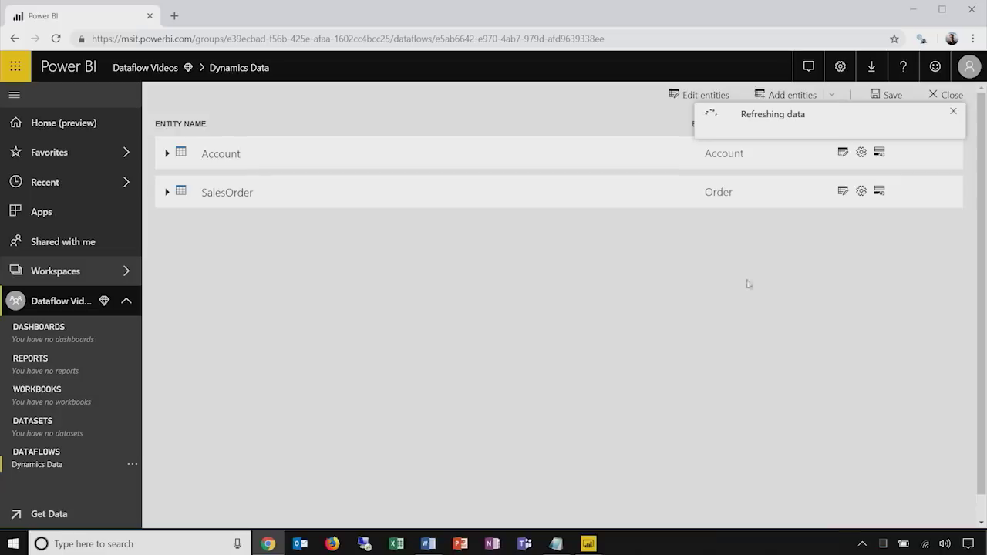
click(947, 95)
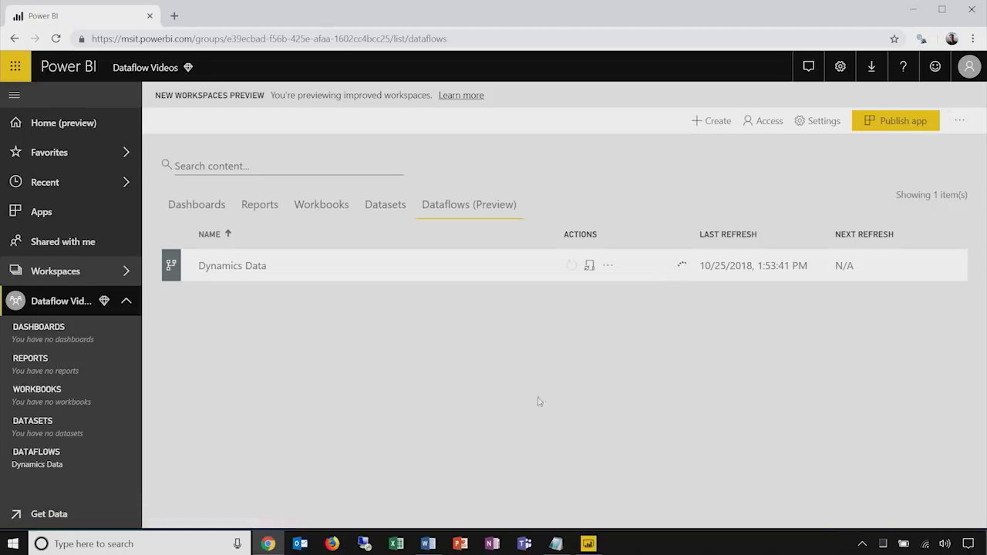
Create another dataflow in the workspace that defines new entities from a SQL Server database source.
click(724, 125)
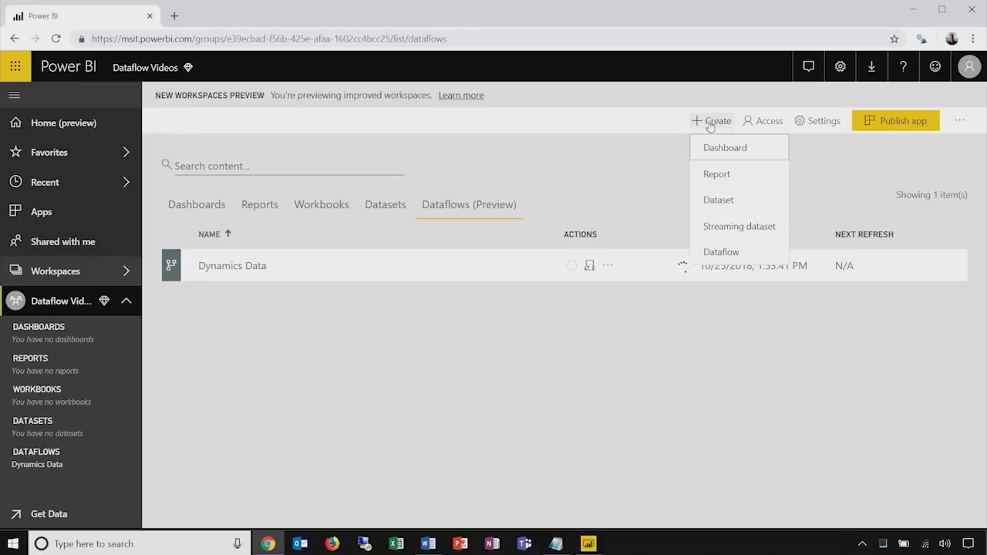
click(725, 252)
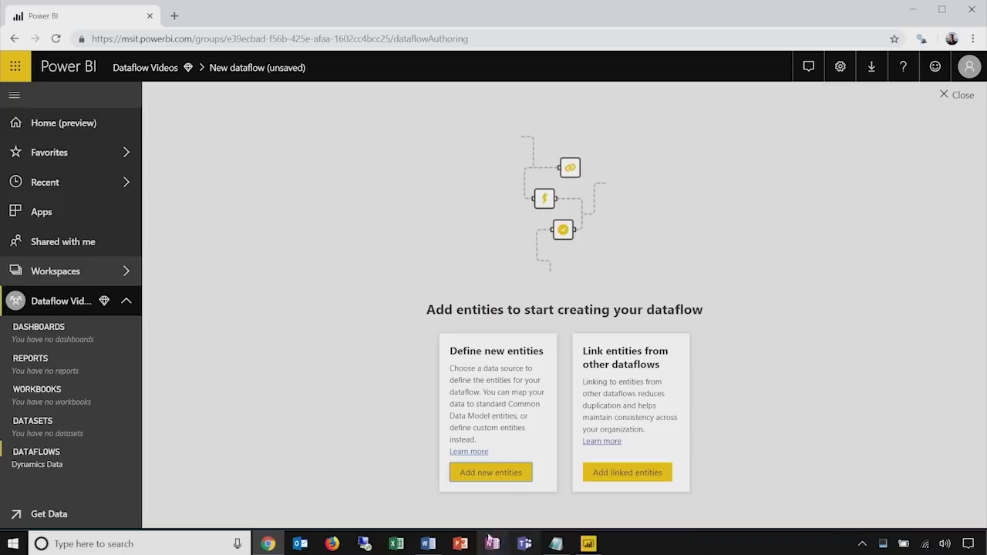
click(486, 473)
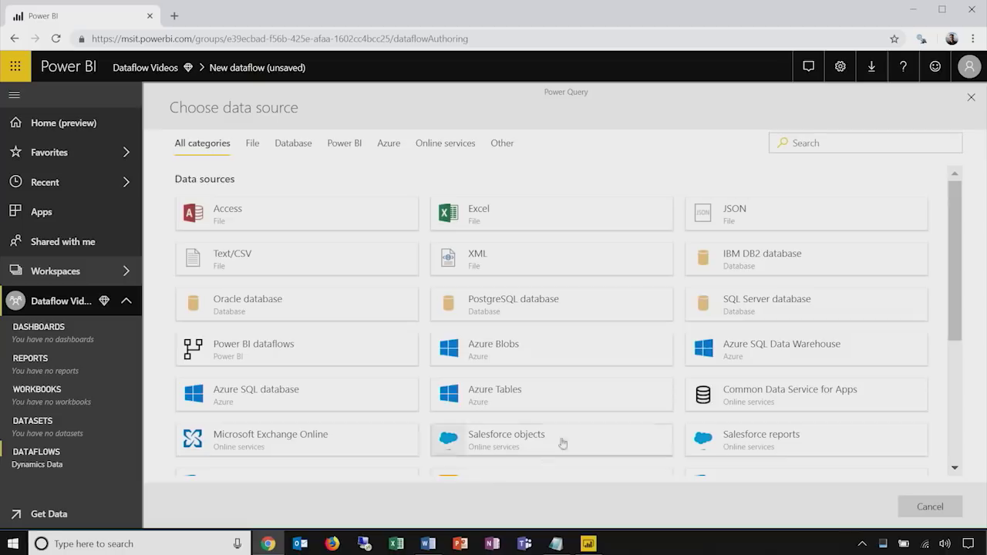
click(785, 308)
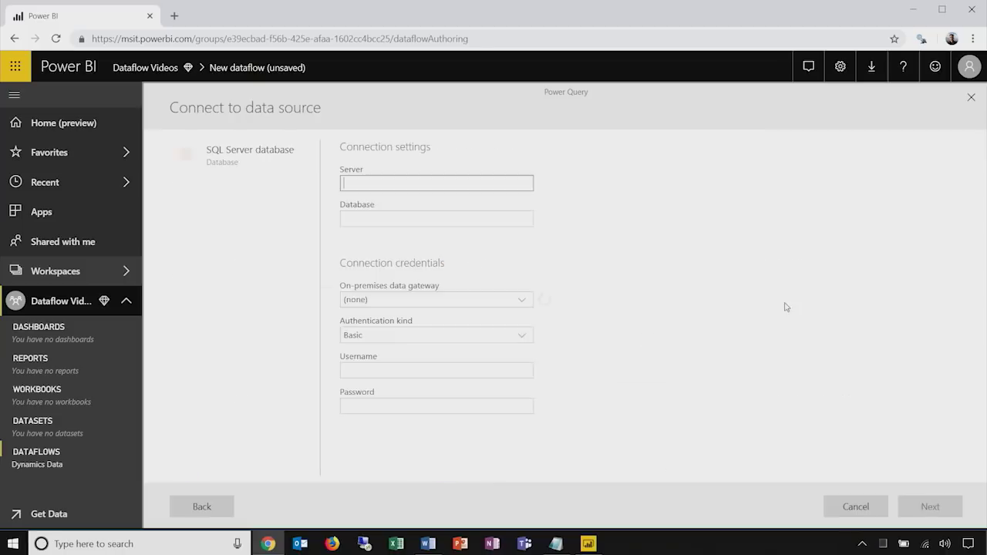
Connect to the server mbas2018demoserver.database.windows.net and the database mbas2018demo, using Basic authentication without a gateway.
text(mbas2018demoserver.database.windows.net)
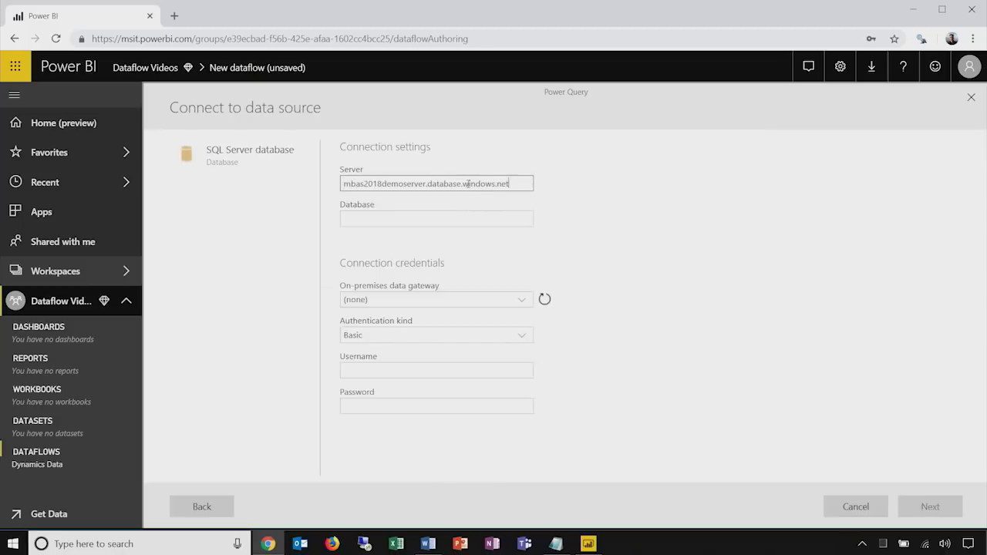
key(Home)
key(shift+Right)
key(shift+Right)
key(shift+Right)
key(shift+Right)
key(shift+Right)
key(shift+Right)
key(shift+Right)
key(shift+Right)
key(shift+Right)
key(shift+Right)
key(shift+Right)
key(shift+Right)
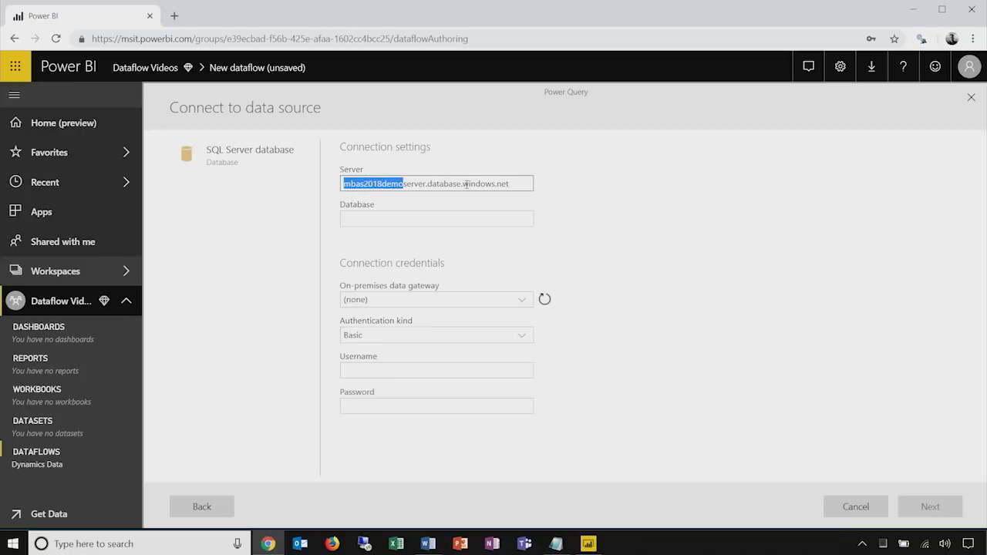
key(ctrl+c)
key(Tab)
key(ctrl+v)
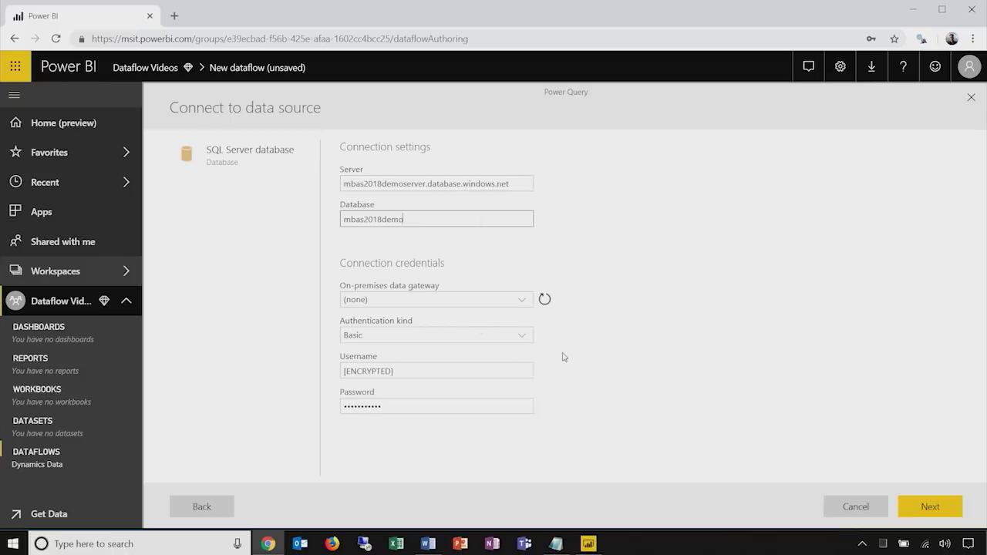
click(941, 508)
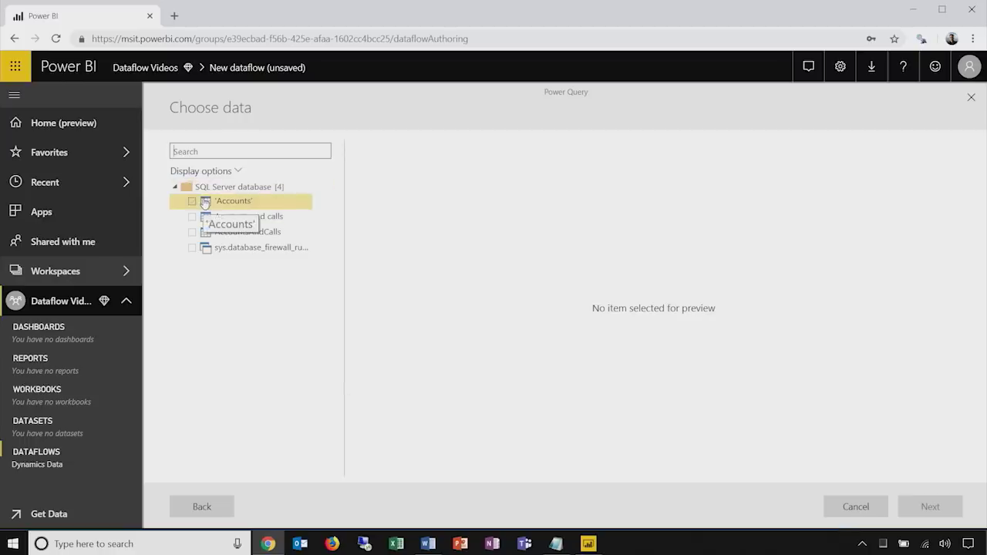
Bring in the AccountsAndCalls table, rename its query to Call Data, and finish editing the queries.
click(231, 234)
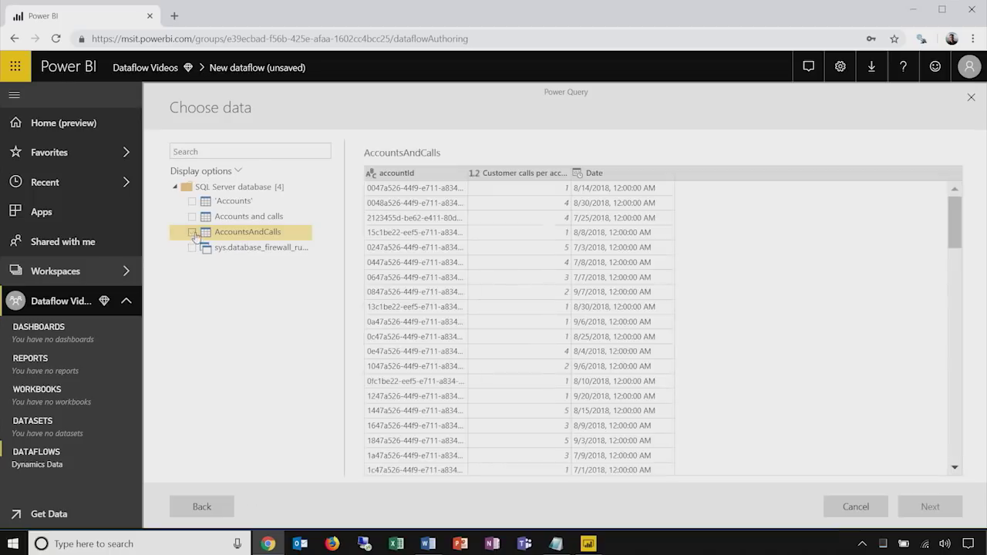
click(192, 232)
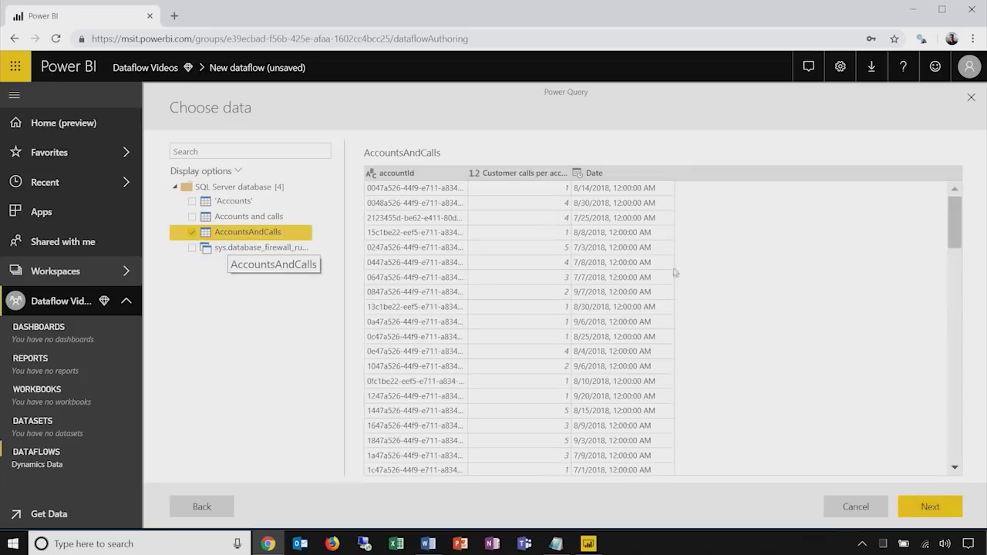
click(929, 506)
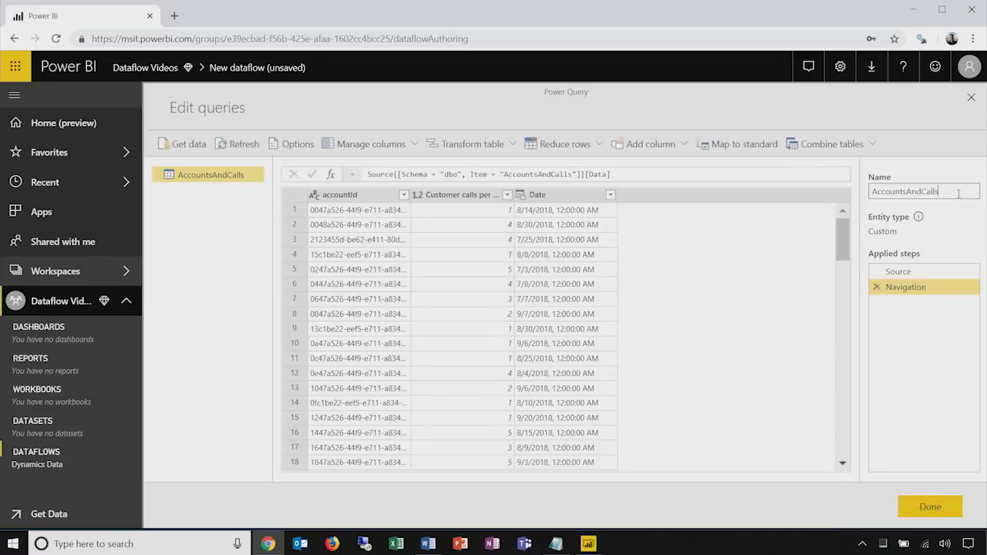
text(Call Data)
click(936, 510)
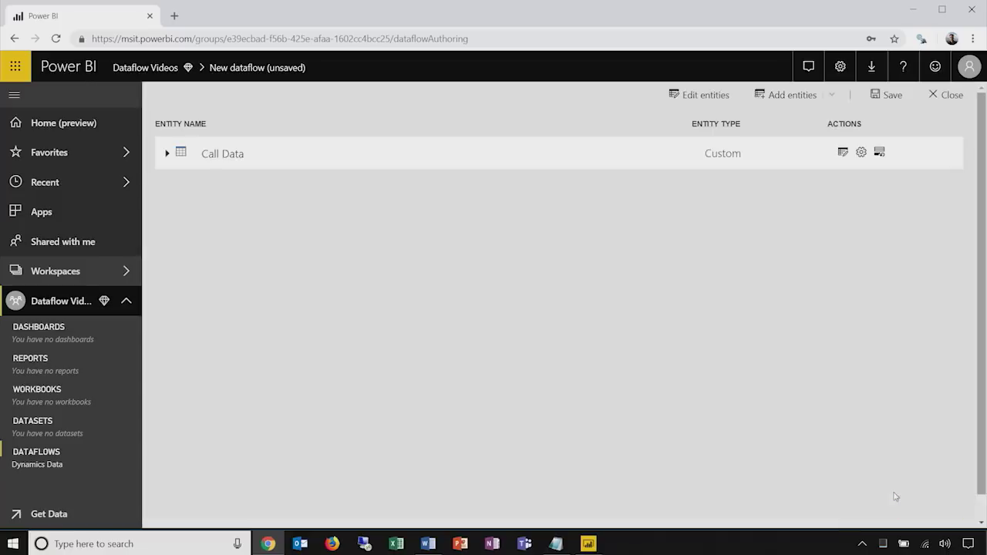
Save the dataflow as SQL Server Data with the description "SQL data for dataflows video demo".
click(893, 96)
text(S)
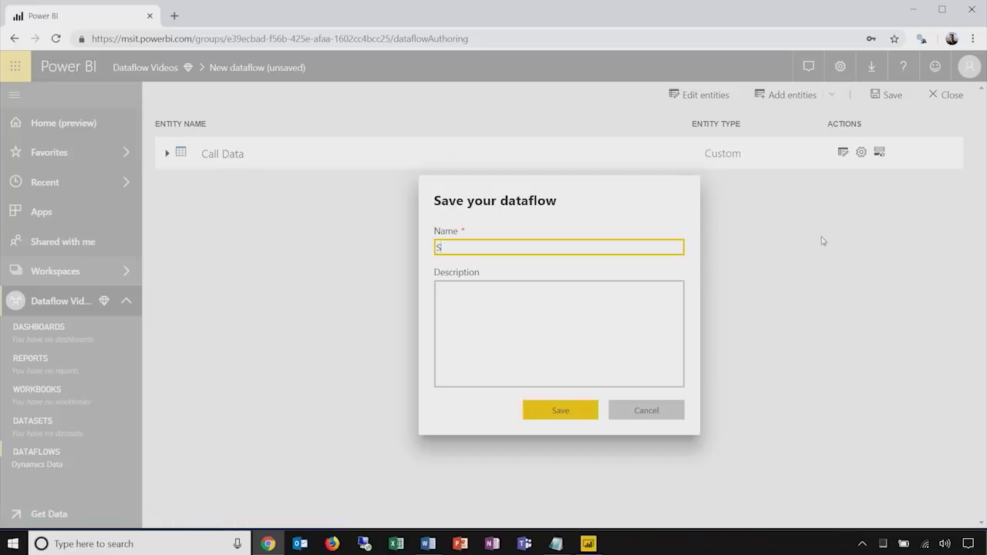
text(QL Server Data)
key(Tab)
text(SQL data for dataflows video)
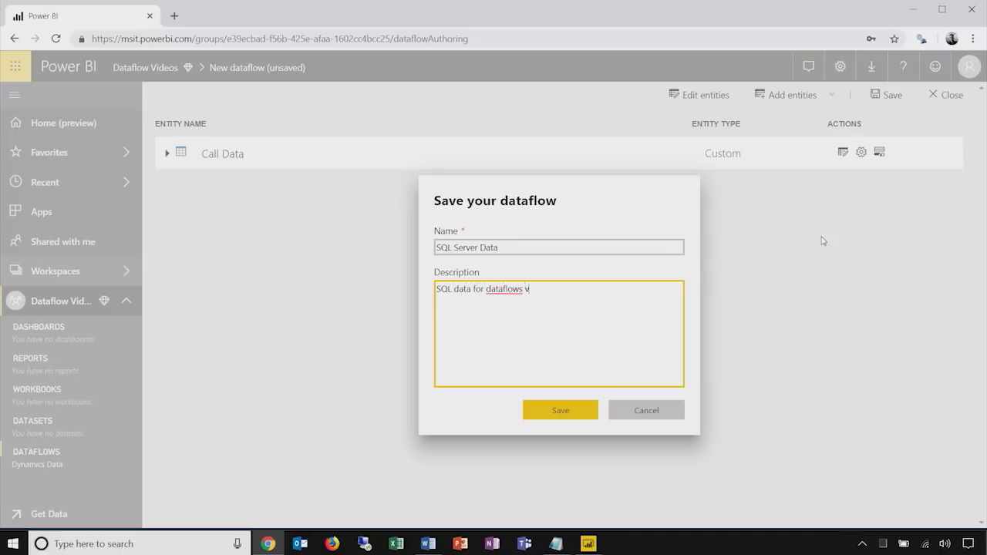
text( demo)
click(588, 413)
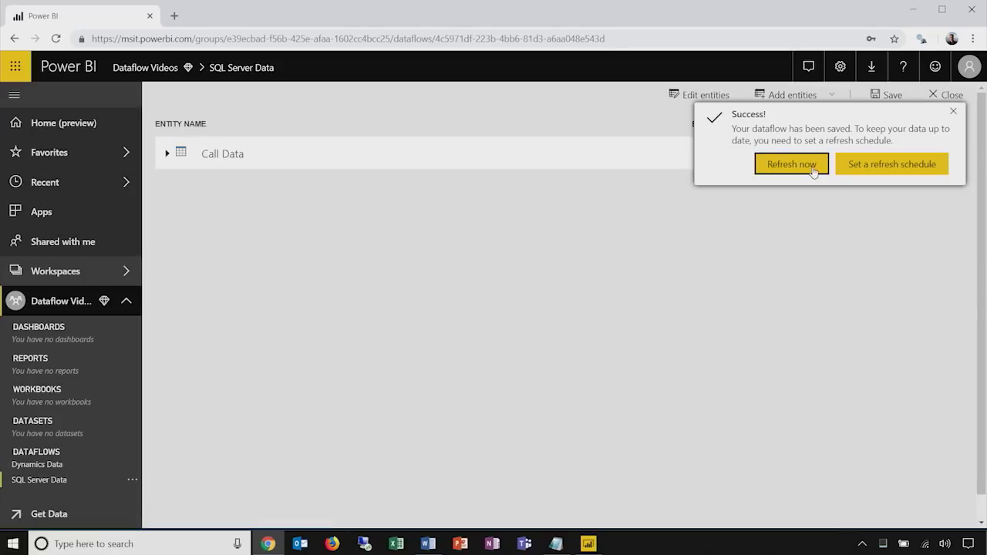
Turn on scheduled refresh for the SQL Server Data dataflow and set its time zone to (UTC-08:00) Pacific Time (US and Canada).
click(884, 164)
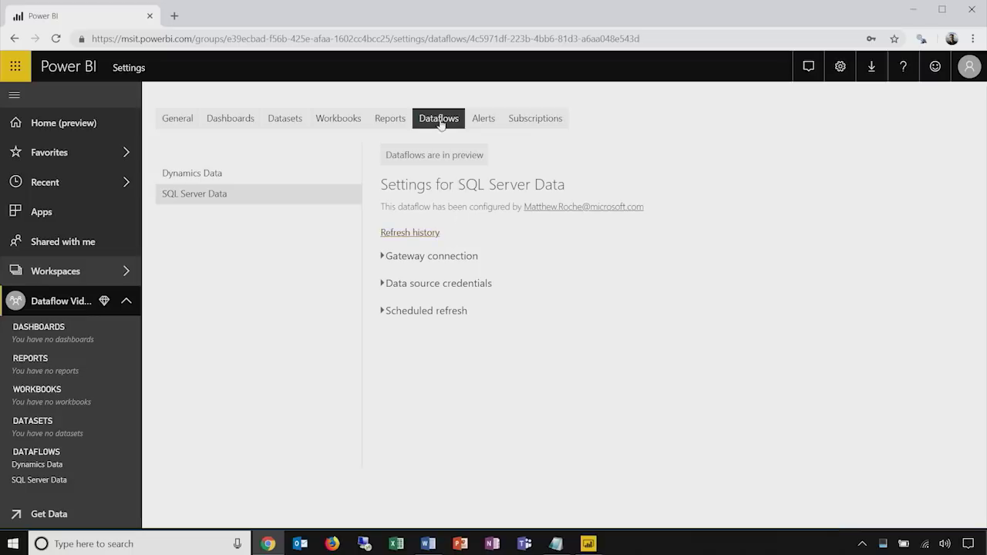
click(382, 310)
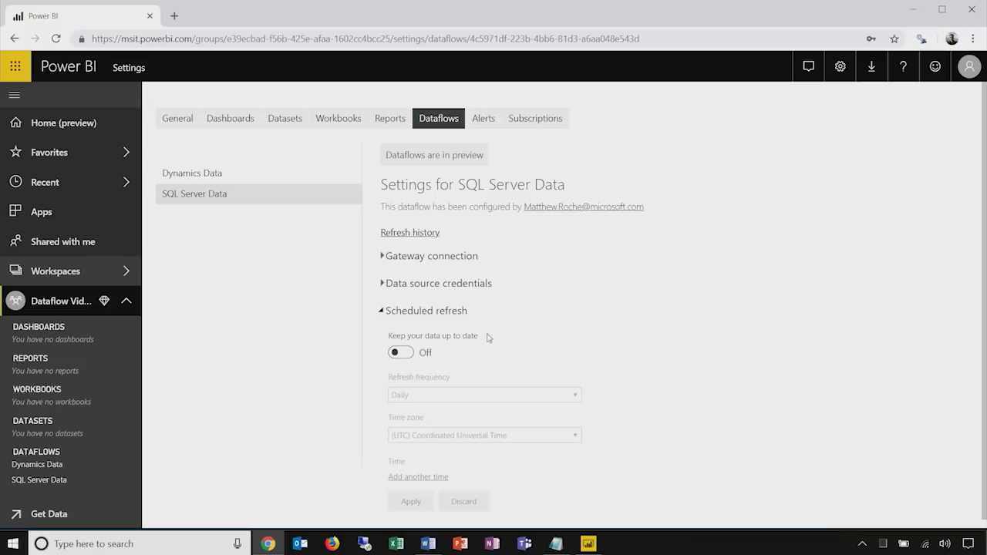
scroll(478, 335, down, 1)
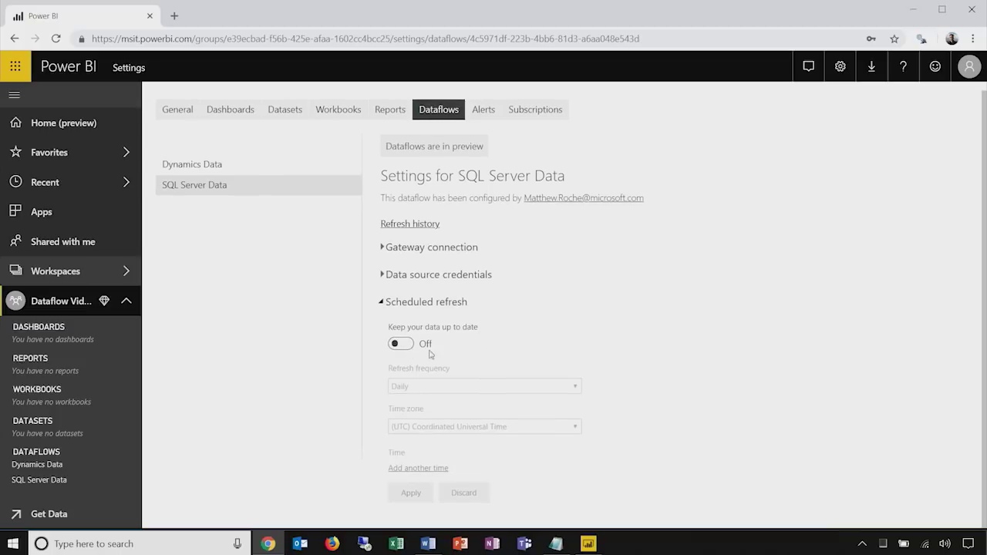
click(400, 345)
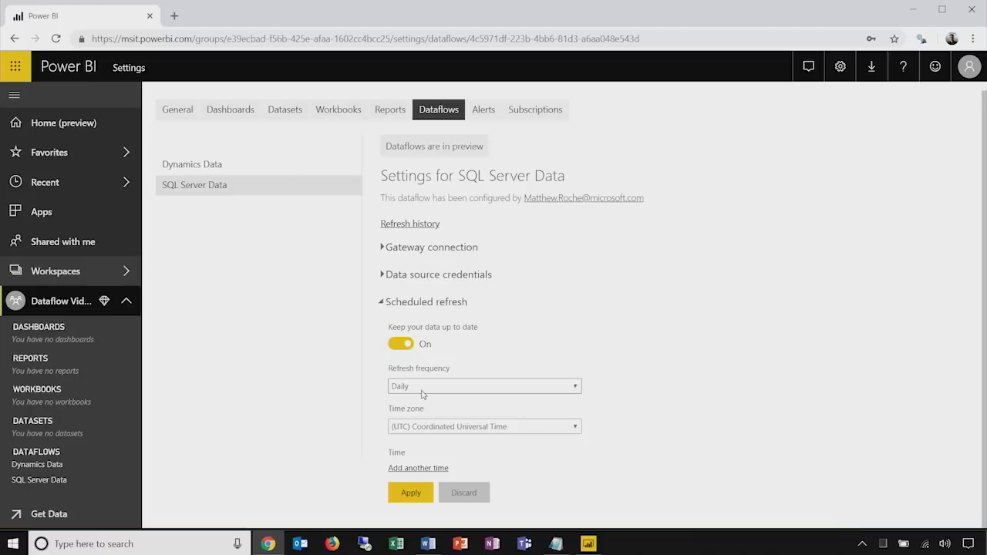
click(424, 427)
scroll(452, 289, up, 5)
scroll(452, 290, up, 1)
click(455, 95)
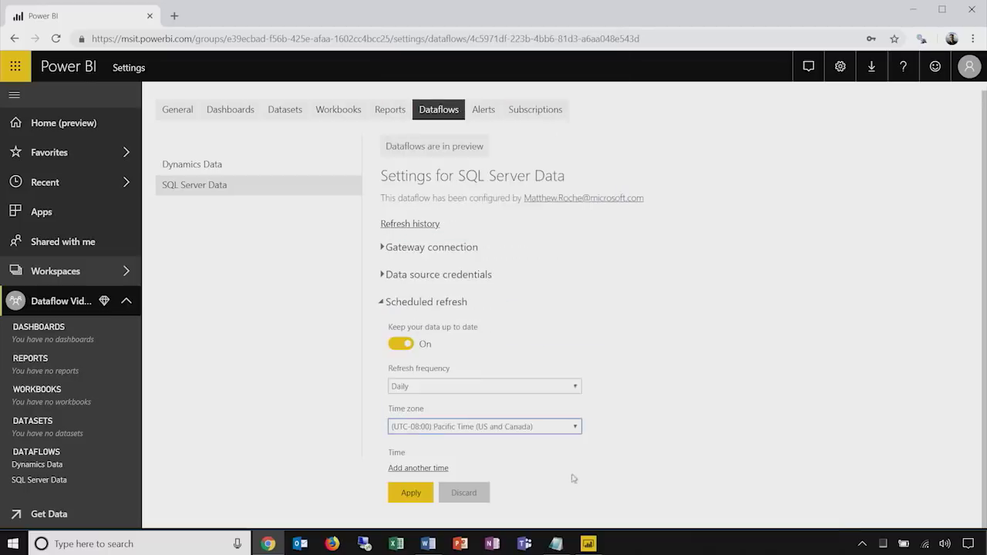
Add a scheduled refresh time of 8:00 AM to the SQL Server Data dataflow.
click(417, 468)
click(404, 470)
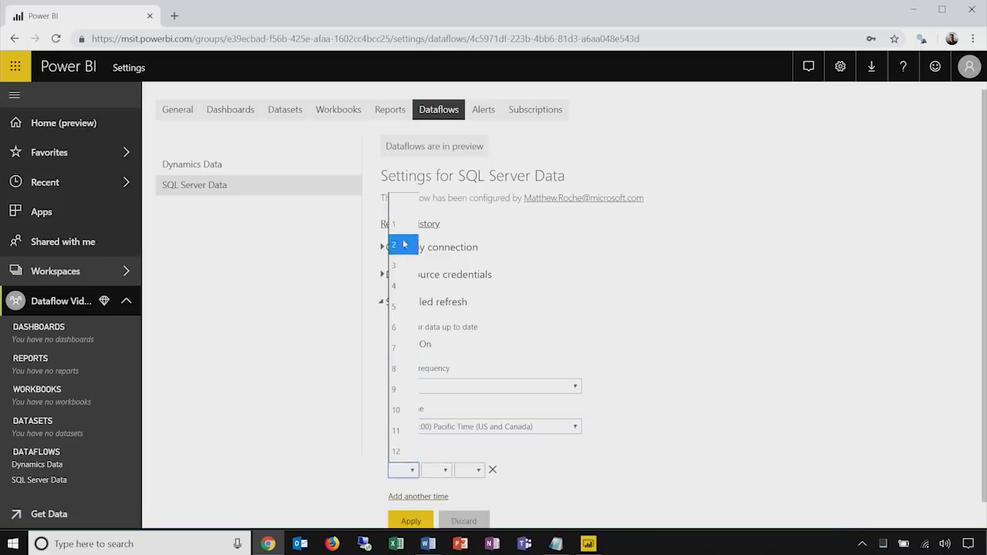
click(403, 369)
click(434, 470)
click(430, 430)
click(467, 471)
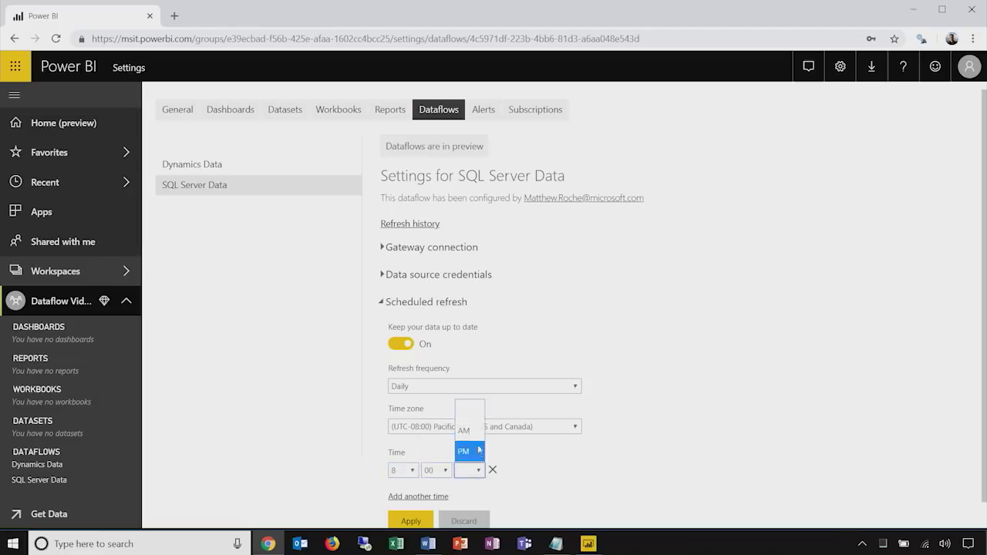
click(472, 432)
Add a second scheduled refresh time of 8:00 PM and apply the refresh schedule.
click(418, 496)
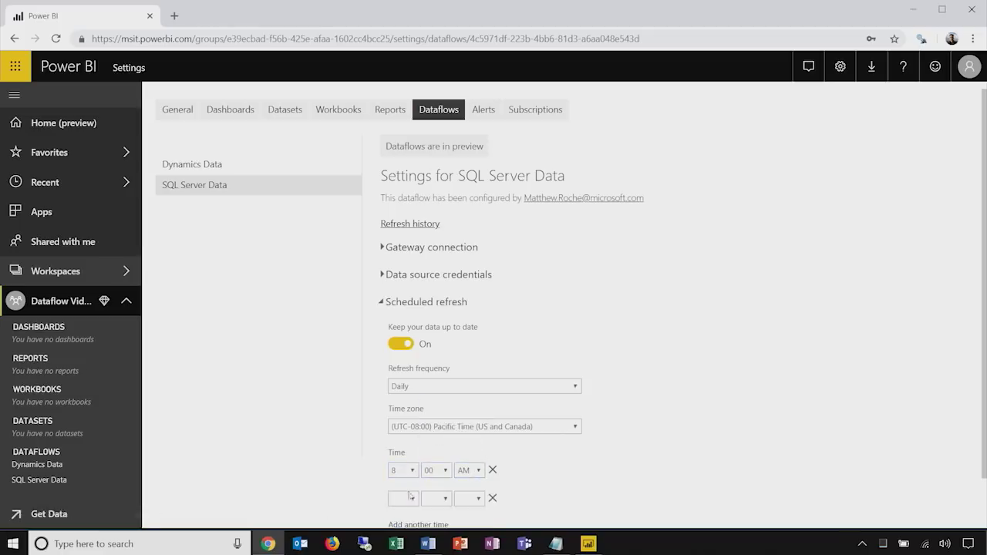
click(407, 499)
click(403, 396)
click(435, 499)
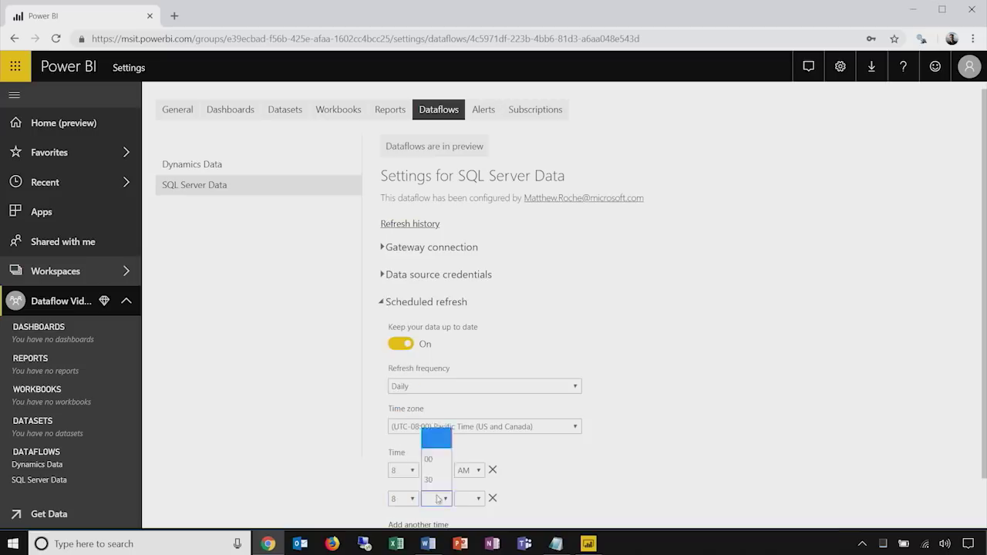
click(436, 461)
click(468, 499)
click(470, 477)
scroll(584, 434, down, 1)
click(411, 492)
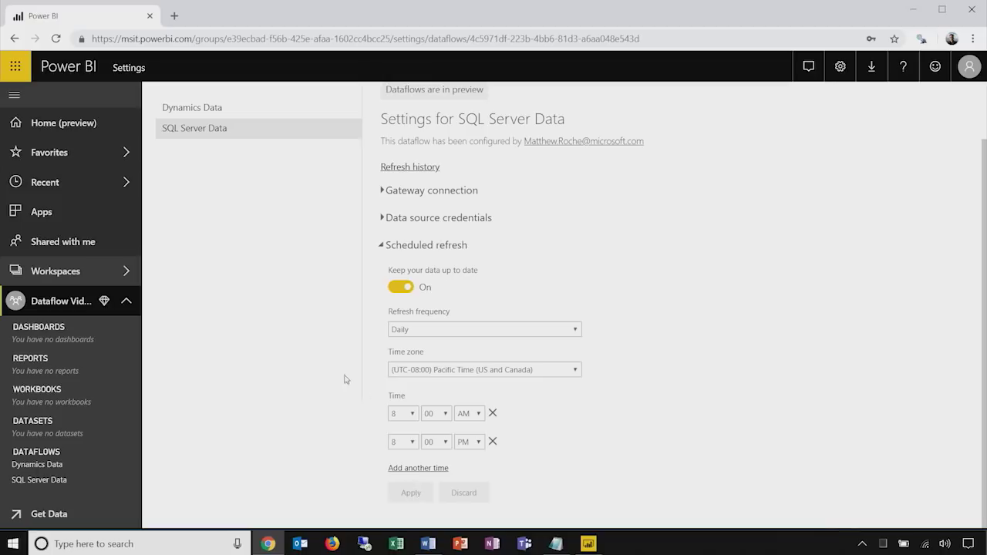
Return to the Dataflow Videos workspace's list of dataflows and refresh the SQL Server Data dataflow.
click(72, 303)
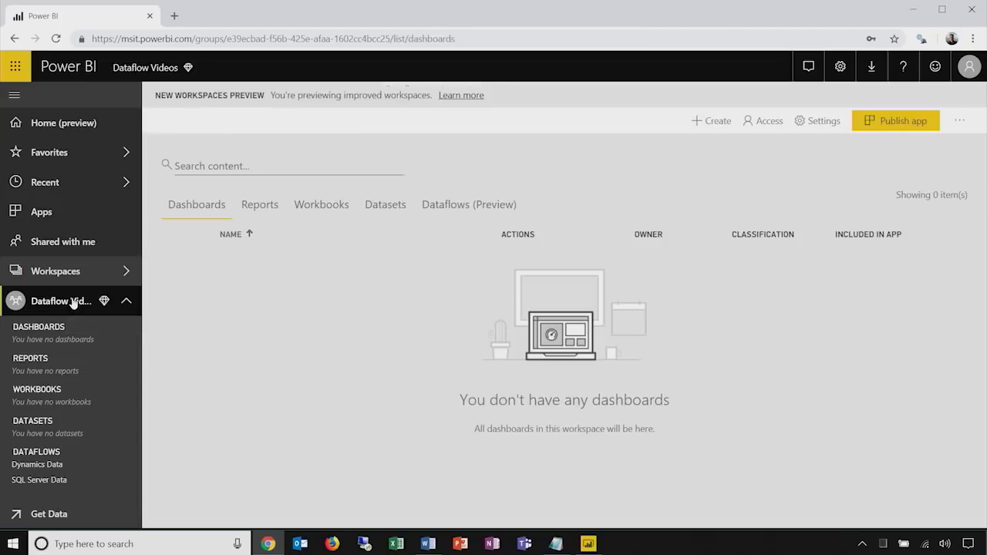
click(468, 209)
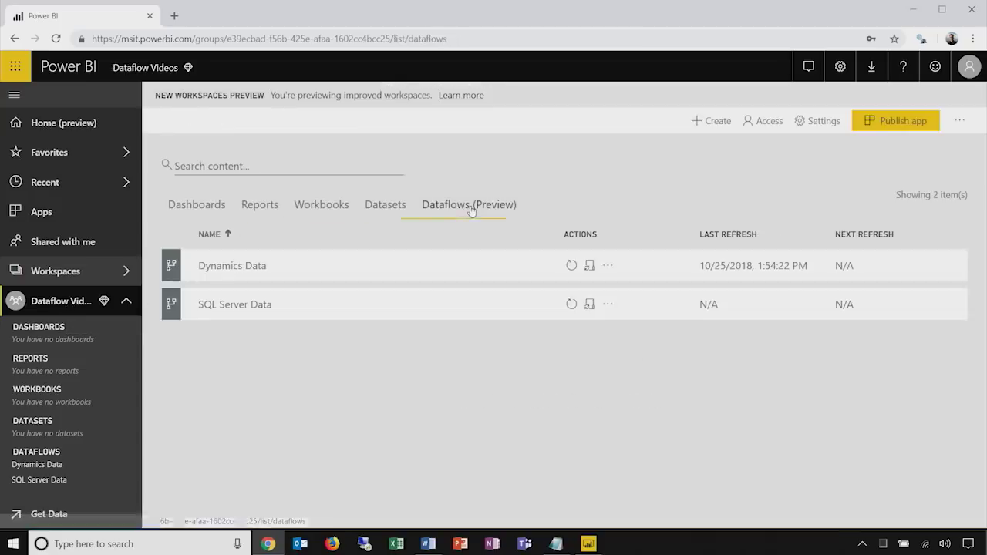
click(571, 306)
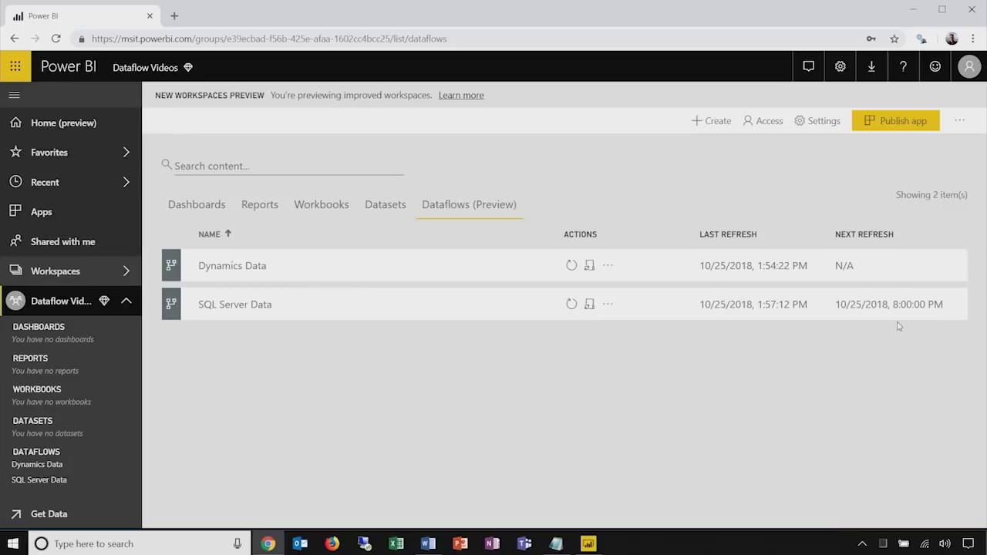
Show the refresh history of the Dynamics Data dataflow, download the details of its on-demand run and open the CSV file in Excel.
click(606, 266)
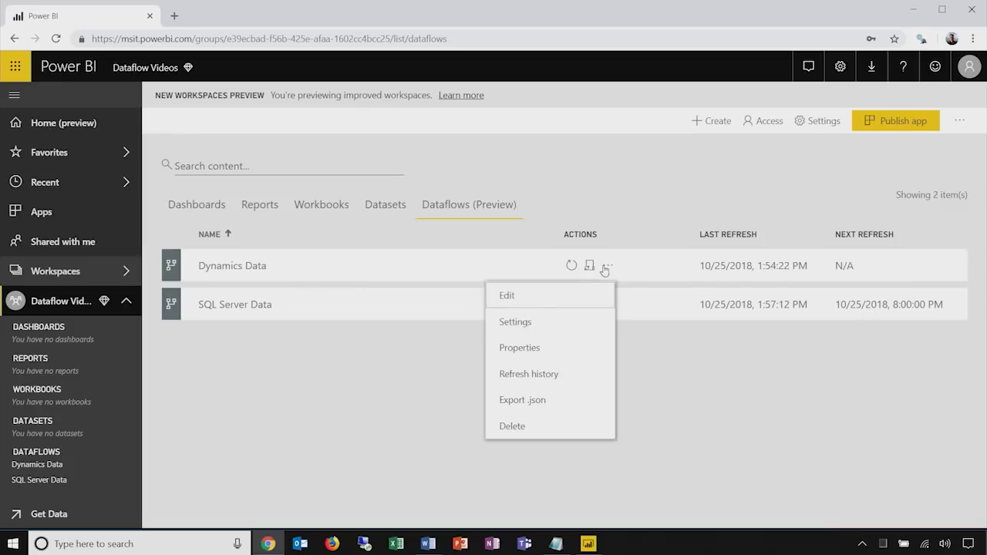
click(540, 374)
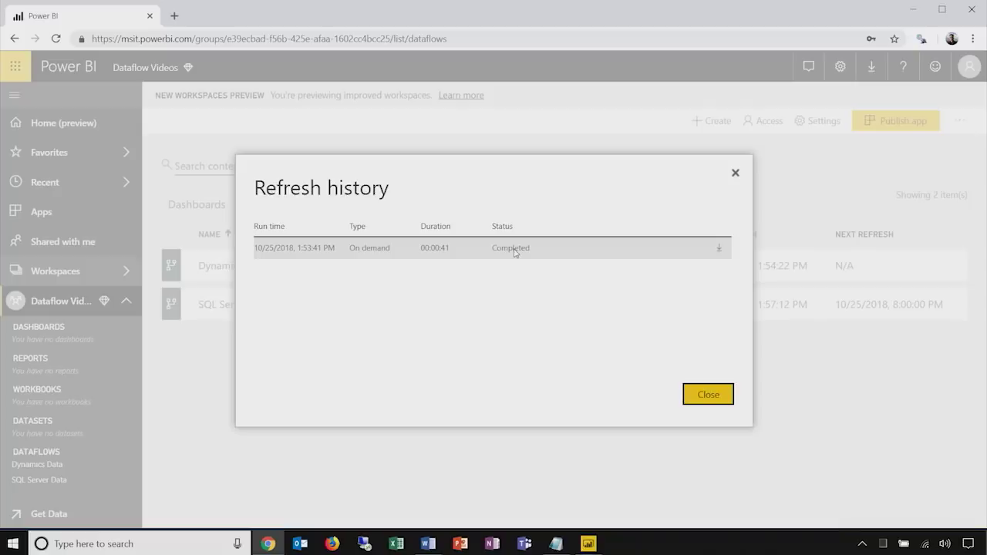
click(720, 251)
click(113, 523)
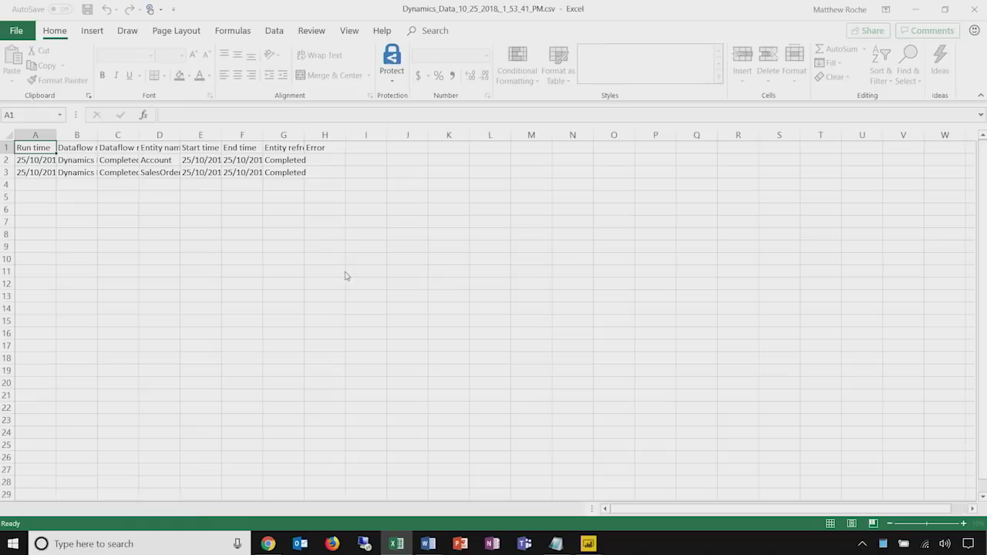
Fit all column widths to read the refresh details, close the CSV file without saving and dismiss the refresh history.
click(6, 157)
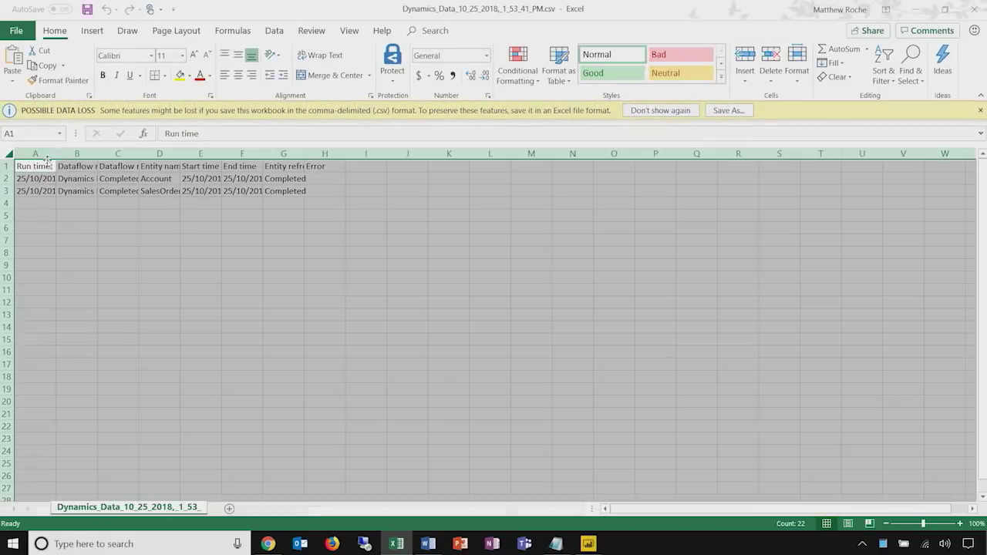
double_click(57, 154)
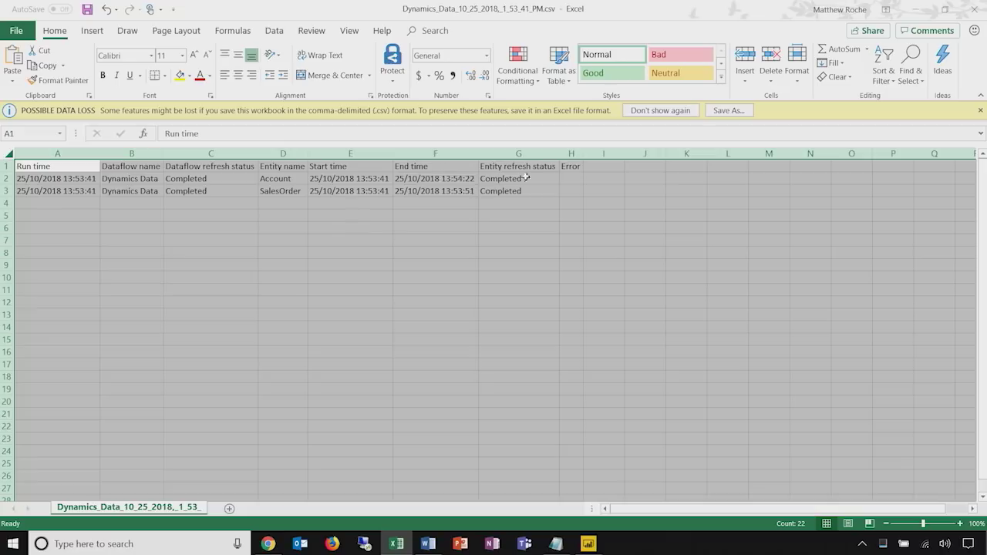
click(973, 9)
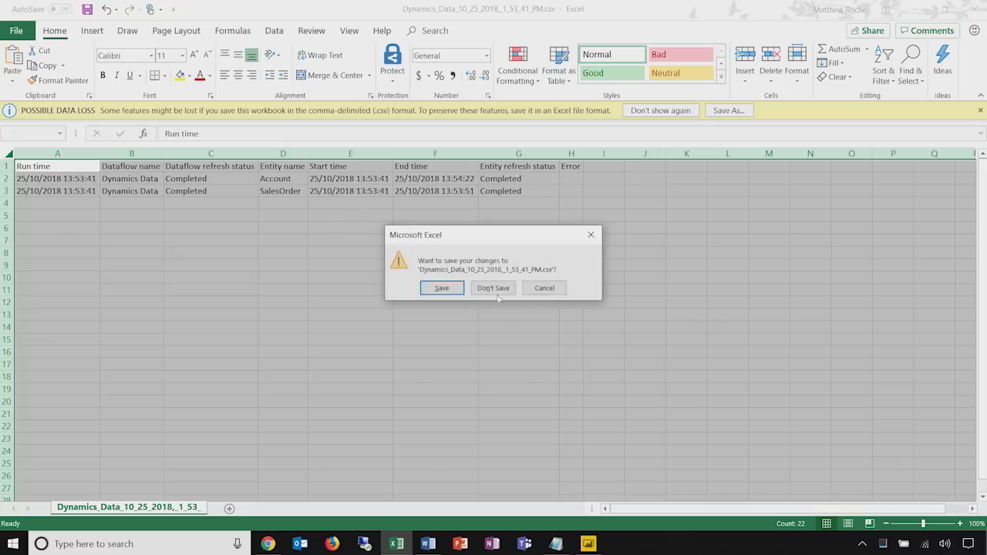
click(493, 287)
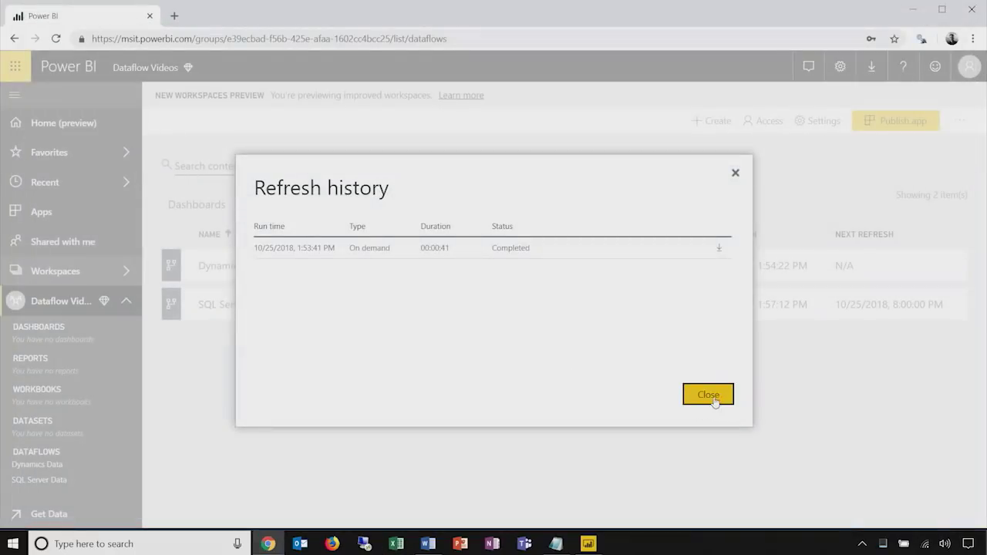
click(709, 394)
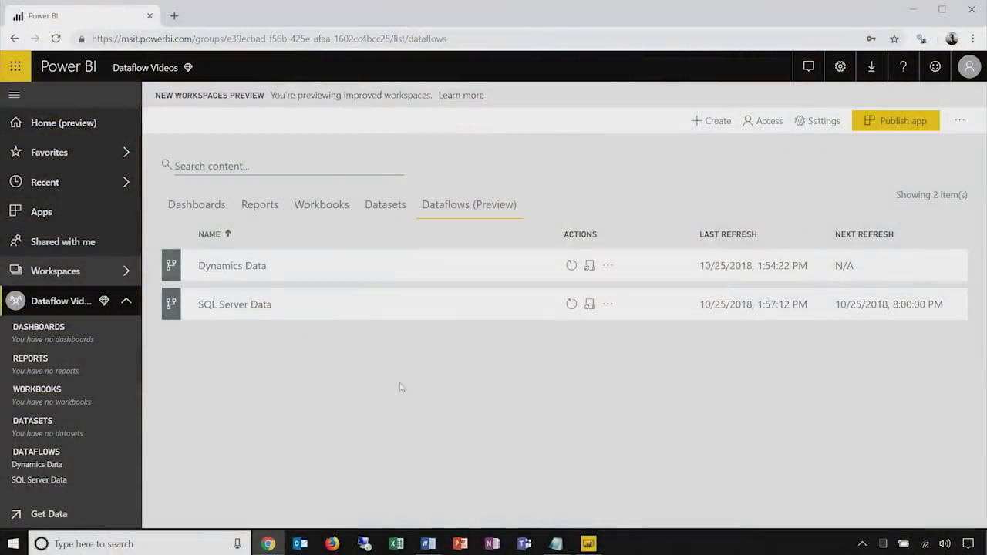
Open the Dynamics Data dataflow and examine the SalesOrder entity's fields and data types, especially createdOn, and collapse the entity again.
click(266, 266)
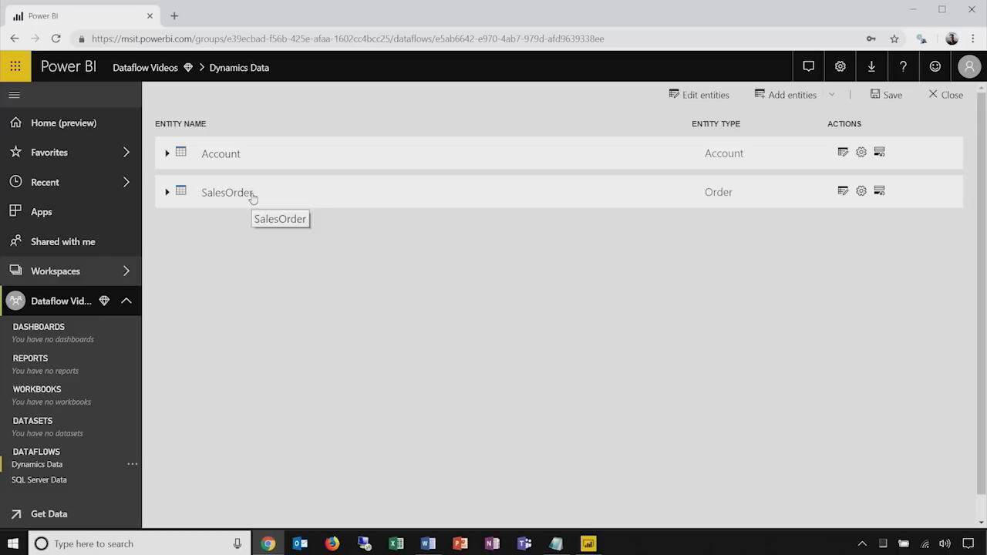
click(171, 194)
scroll(231, 386, down, 4)
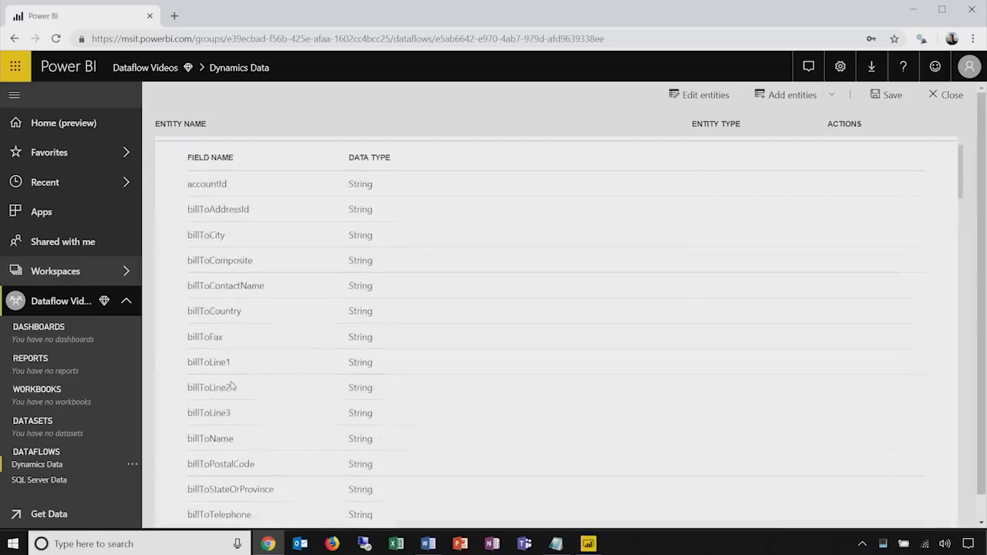
scroll(231, 385, down, 3)
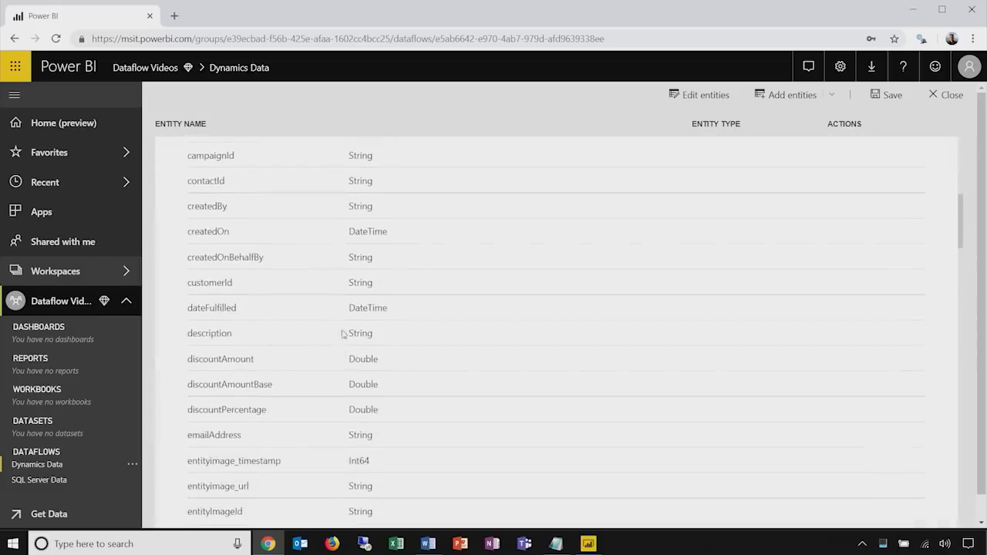
double_click(209, 231)
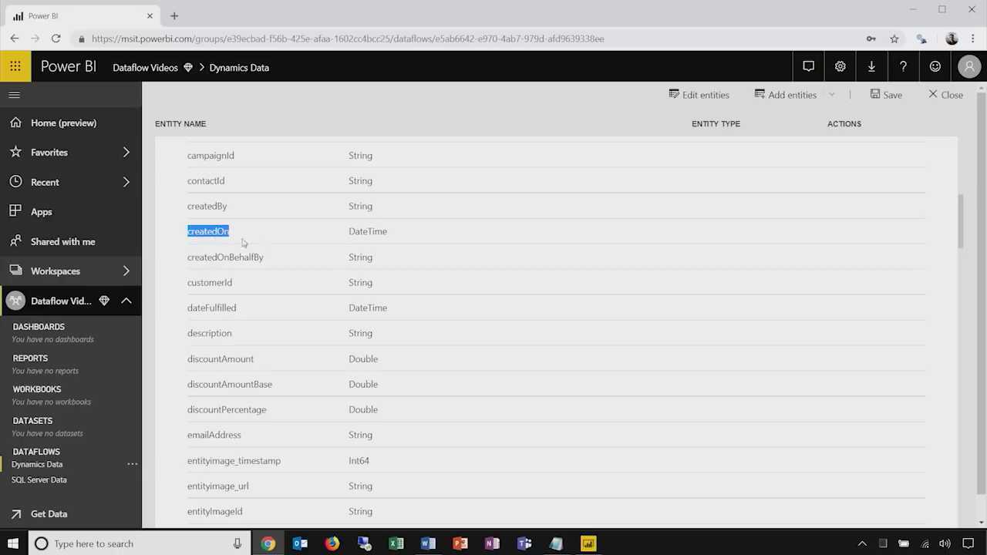
double_click(367, 232)
scroll(360, 261, up, 6)
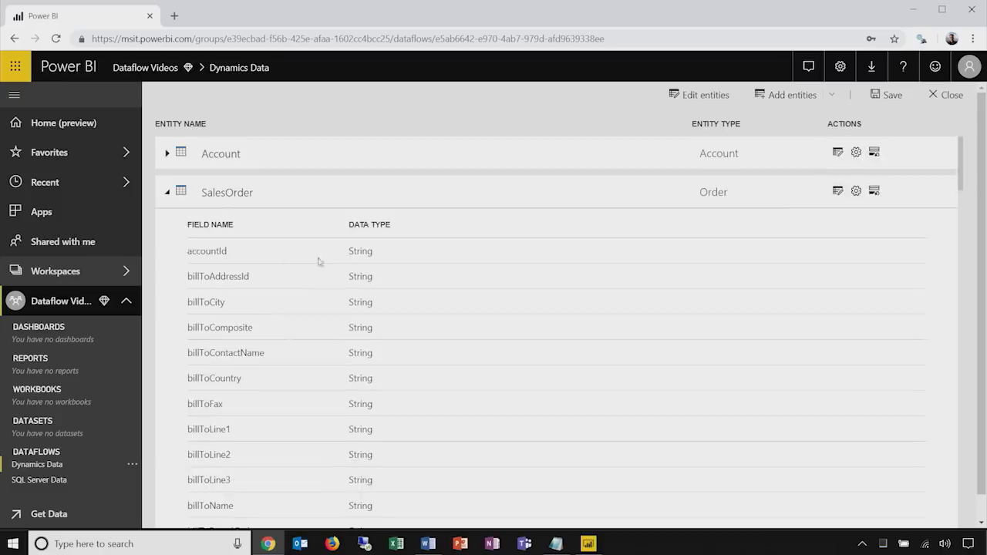
click(166, 192)
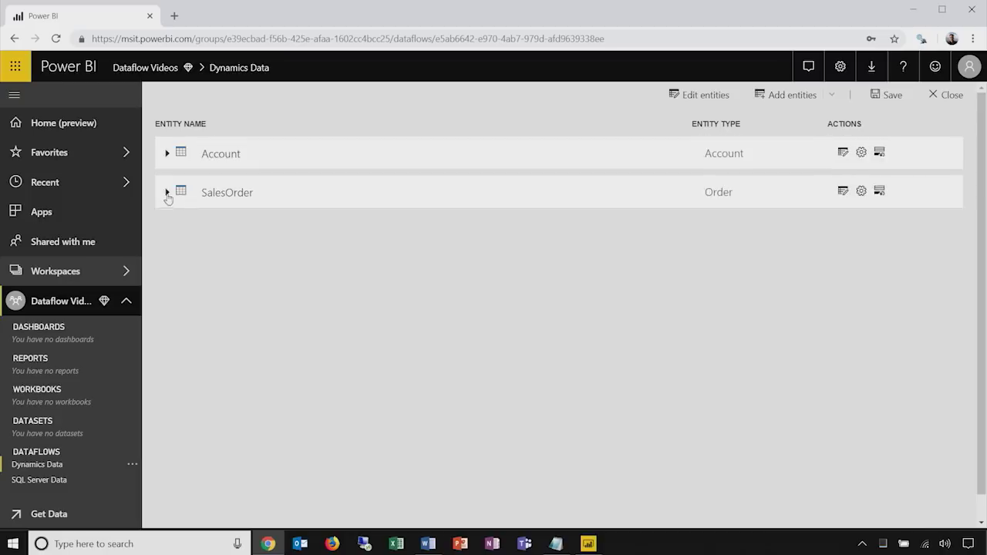
Turn on incremental refresh for the SalesOrder entity and choose createdOn as the DateTime field to filter by.
click(879, 194)
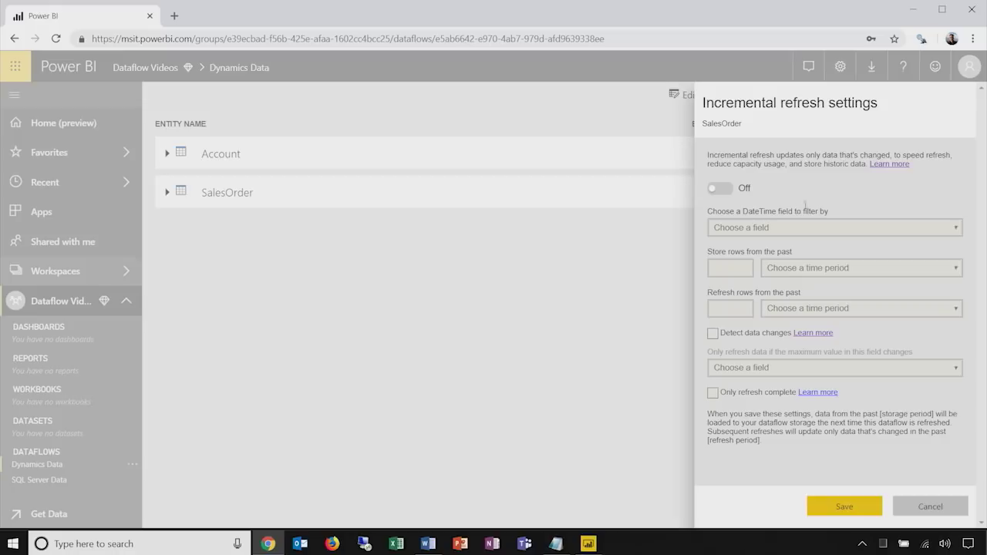
click(719, 189)
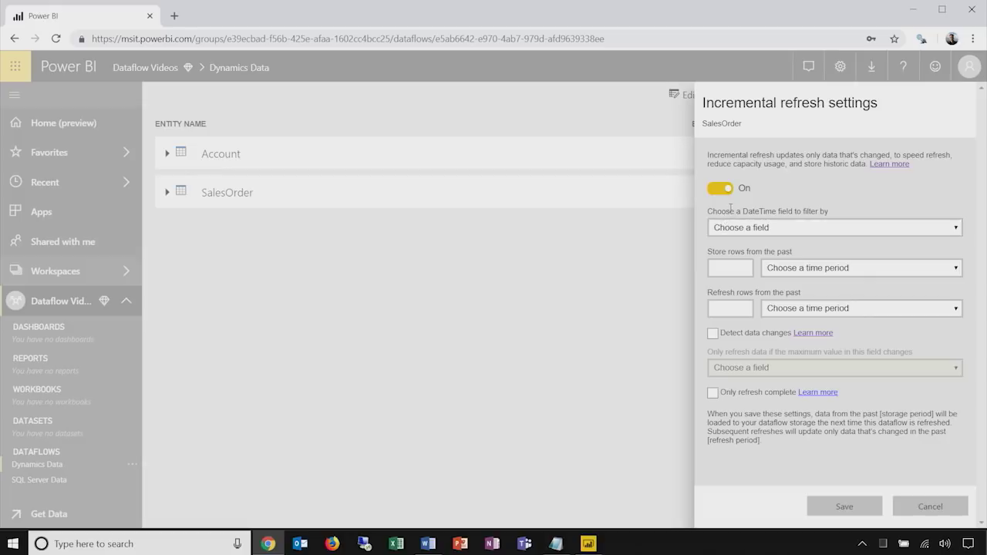
click(753, 233)
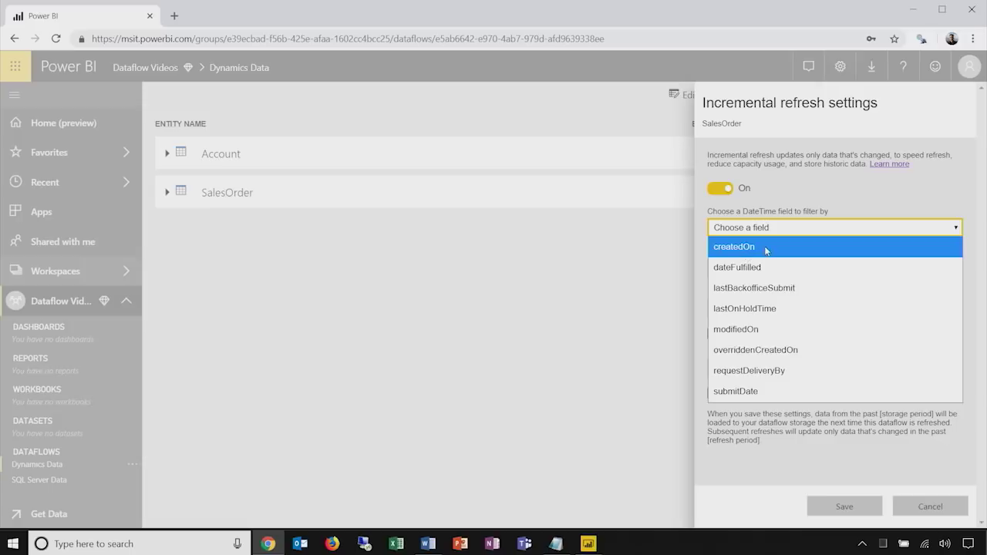
click(769, 250)
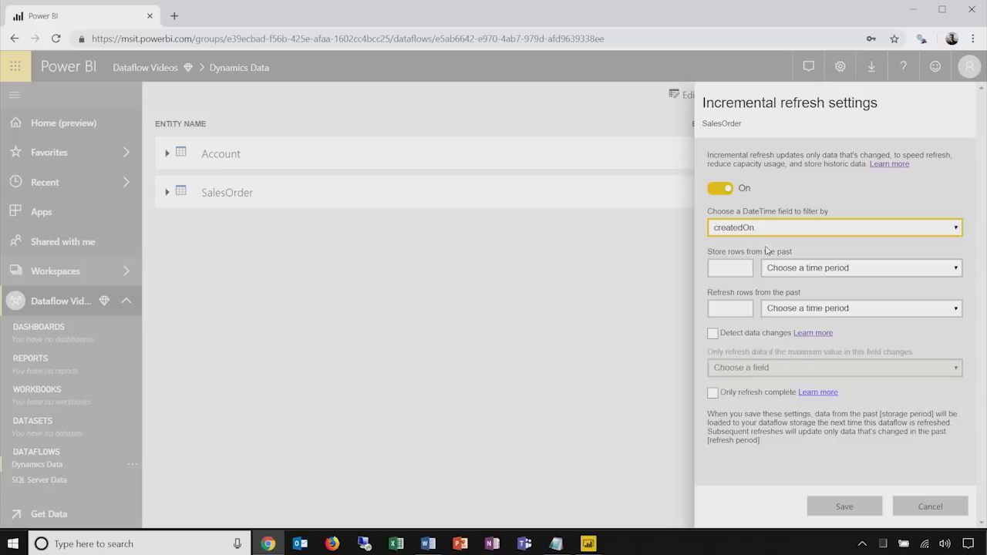
Set SalesOrder's incremental refresh to store rows from the past 5 years and refresh rows from the past 7 days, and save the settings.
click(735, 270)
text(5)
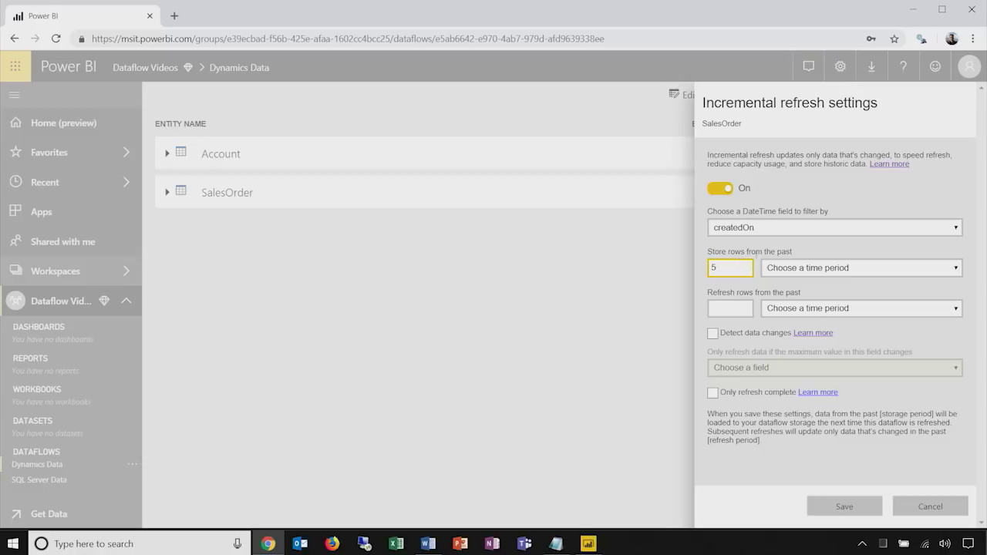
click(814, 267)
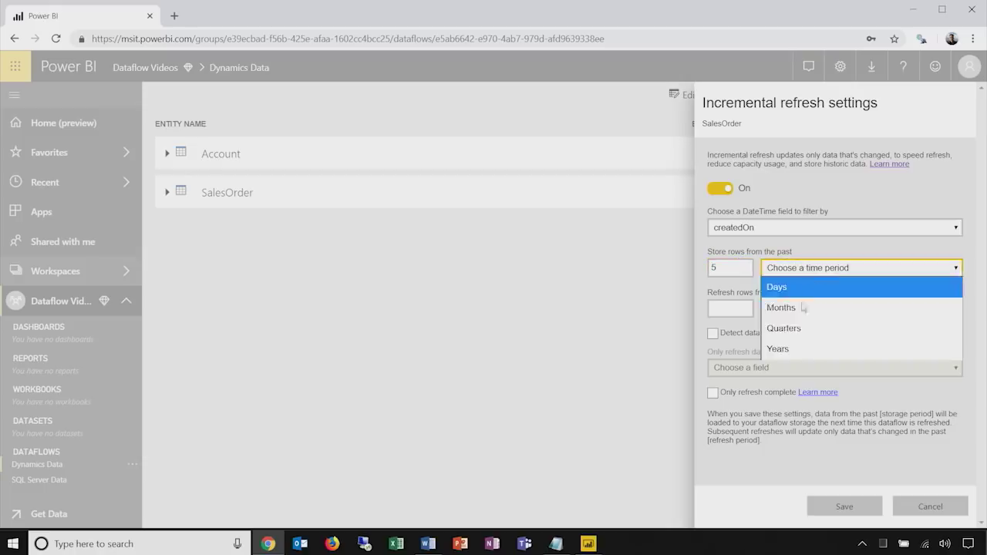
click(779, 348)
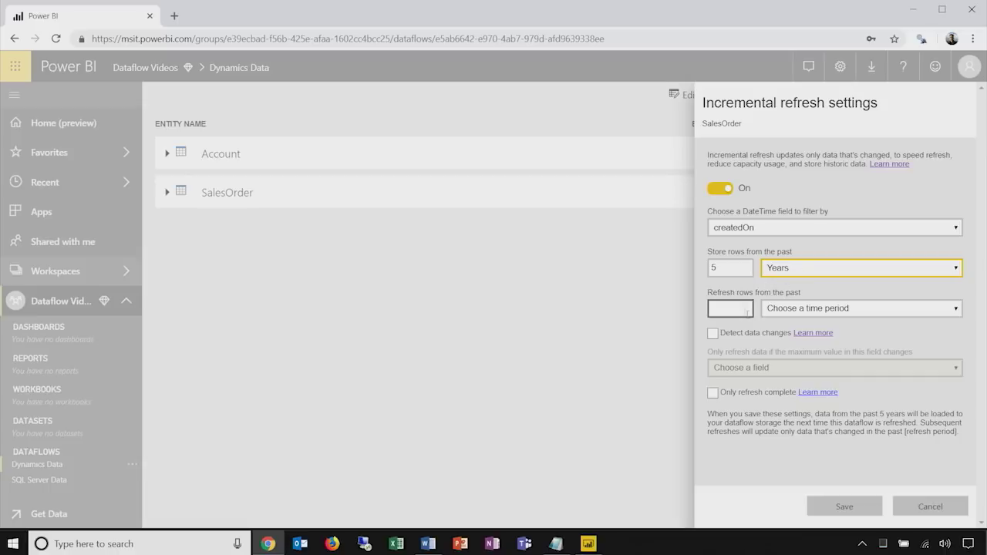
click(736, 309)
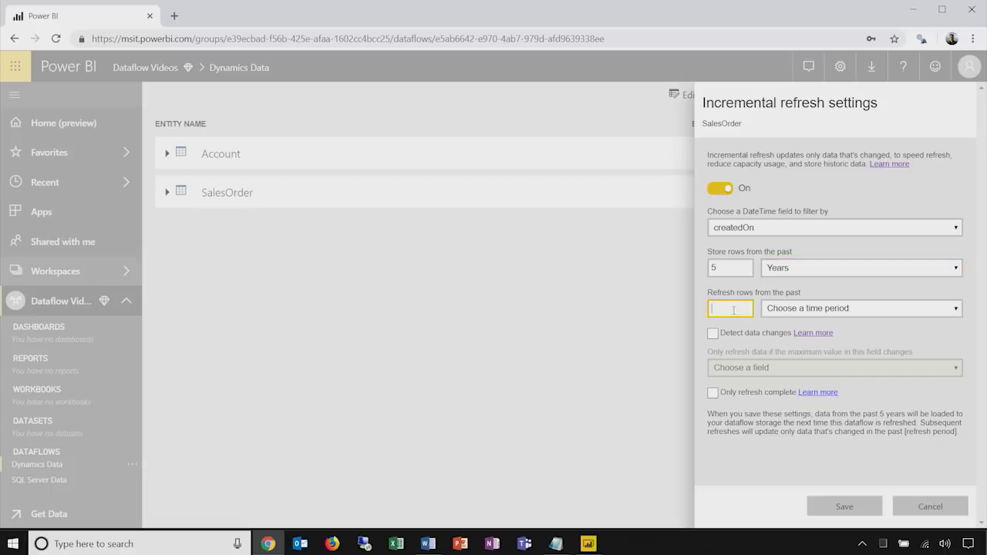
click(779, 308)
click(783, 328)
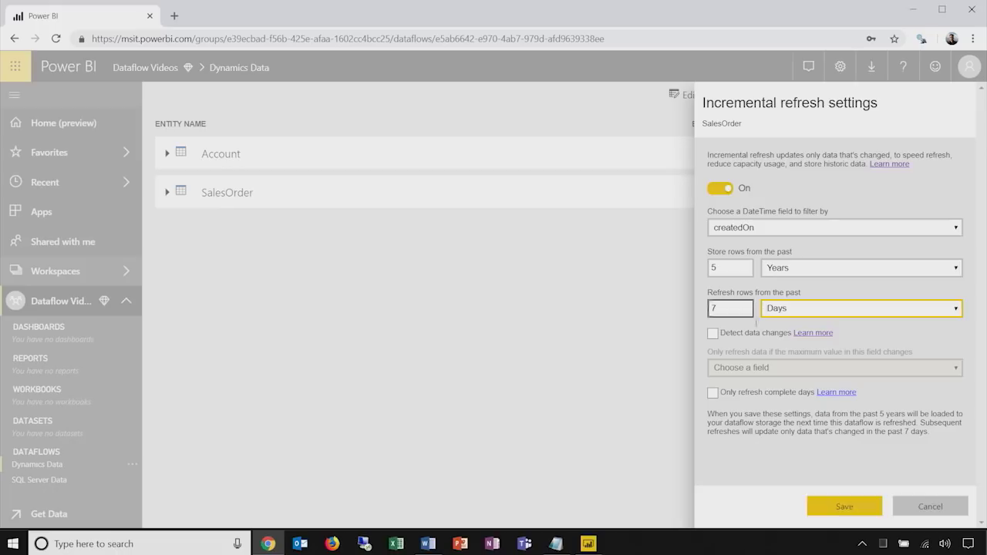
click(847, 508)
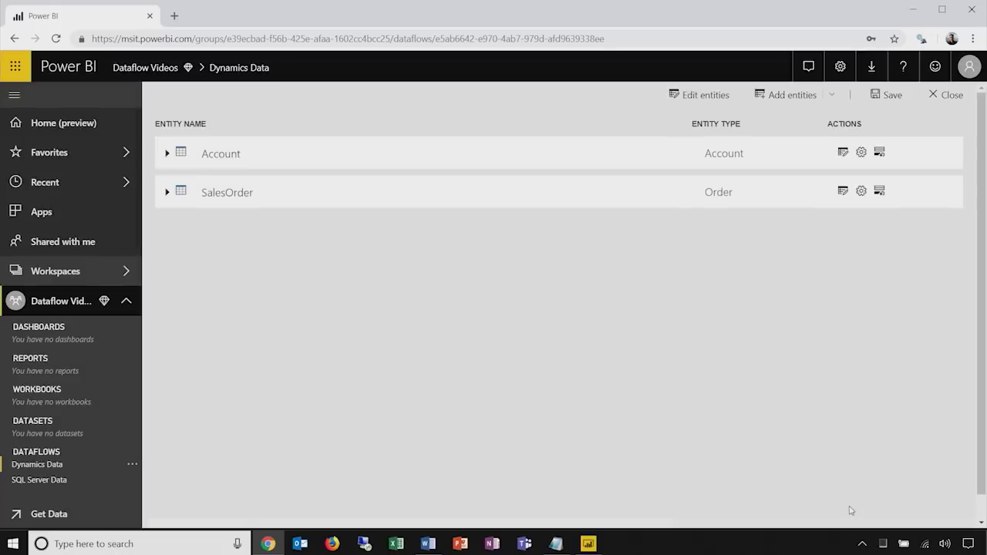
Save the Dynamics Data dataflow, refresh its data immediately and close the dataflow.
click(893, 95)
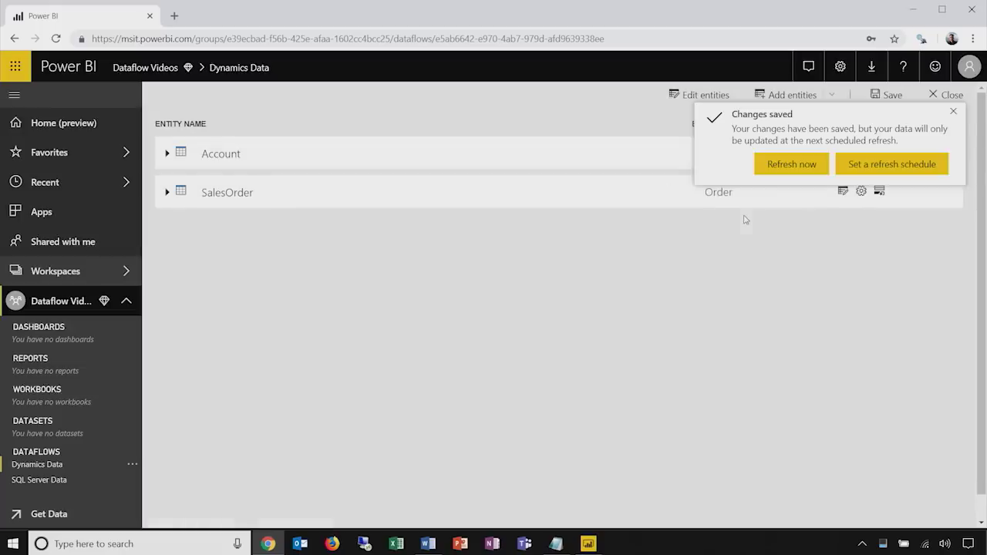
click(800, 165)
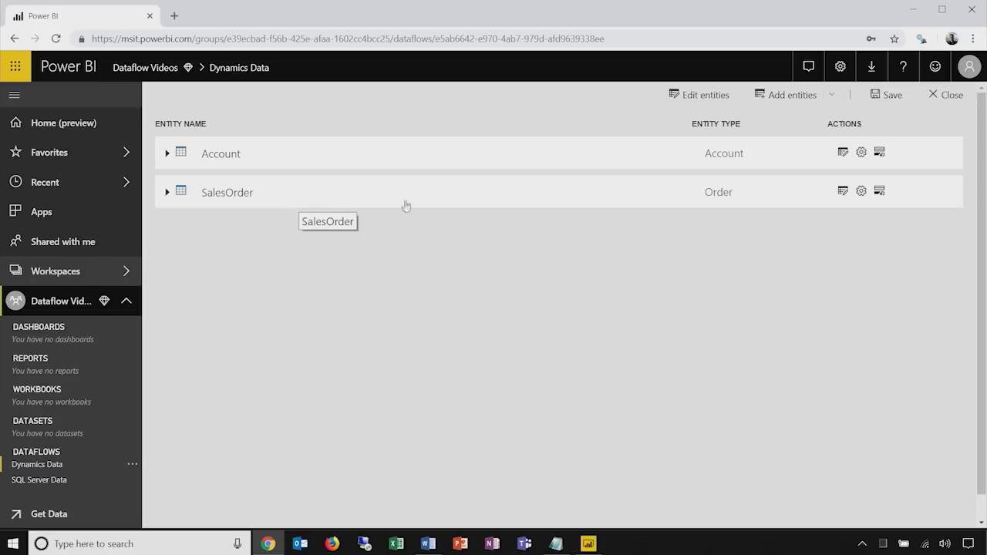
click(947, 99)
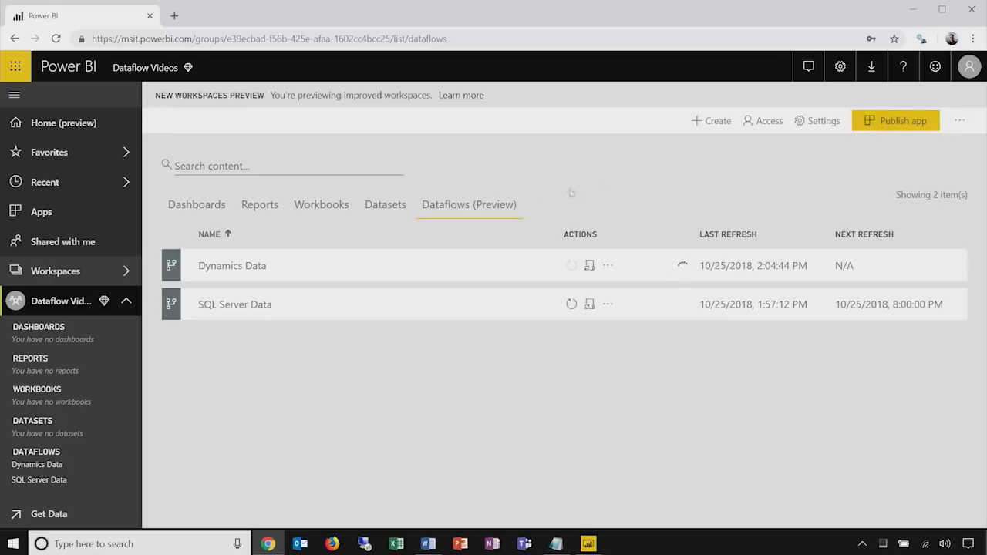
Start a new dataflow with linked entities and connect to Power BI dataflows using the signed-in organizational account.
click(711, 122)
click(725, 252)
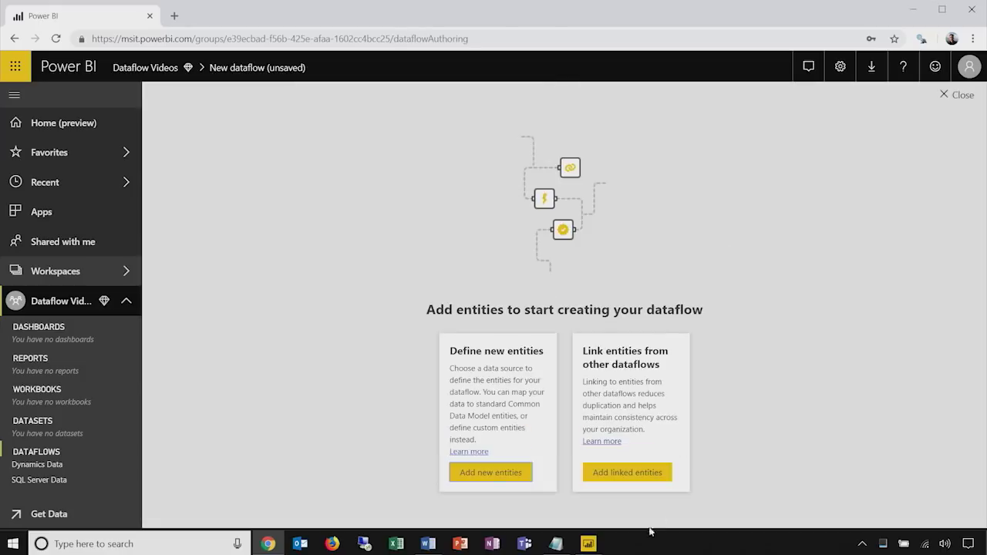
click(638, 472)
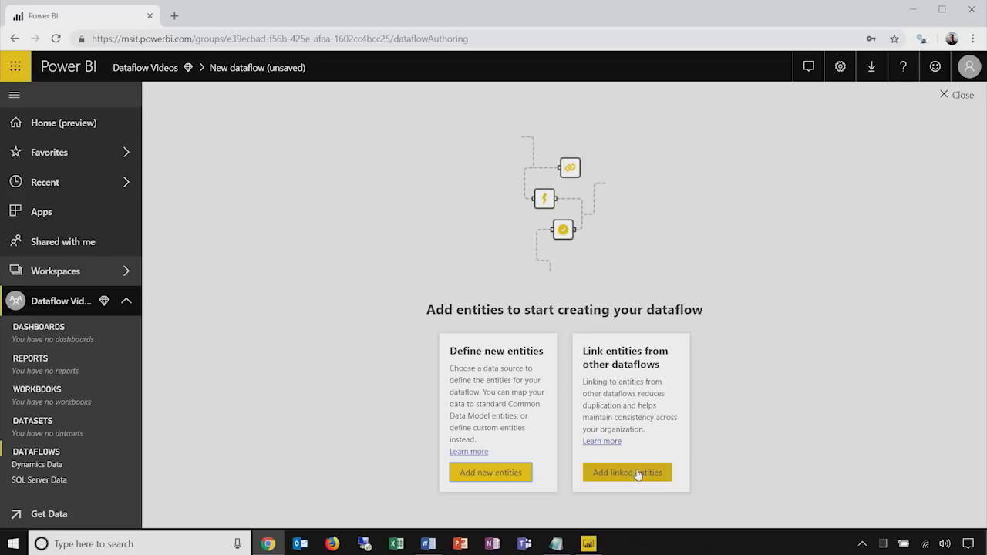
click(638, 474)
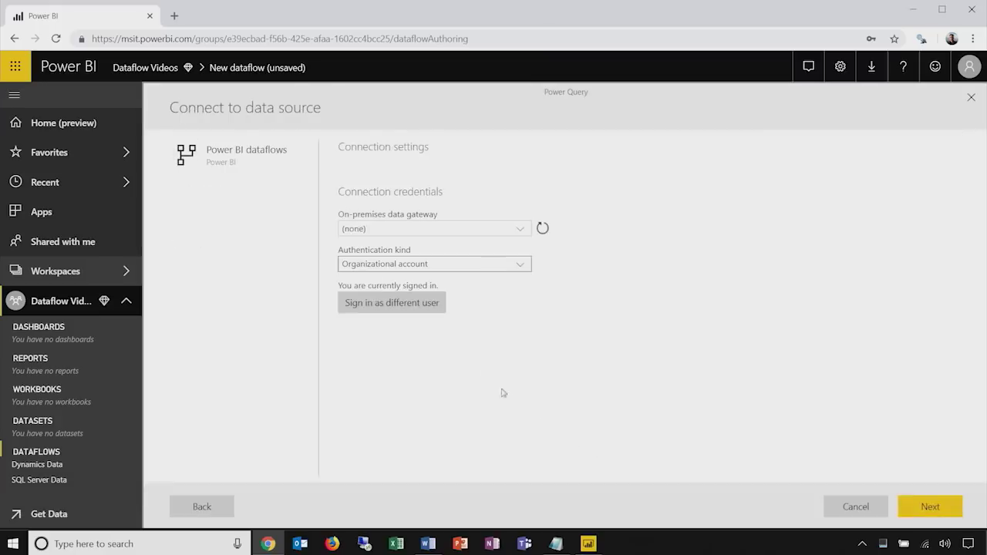
click(935, 506)
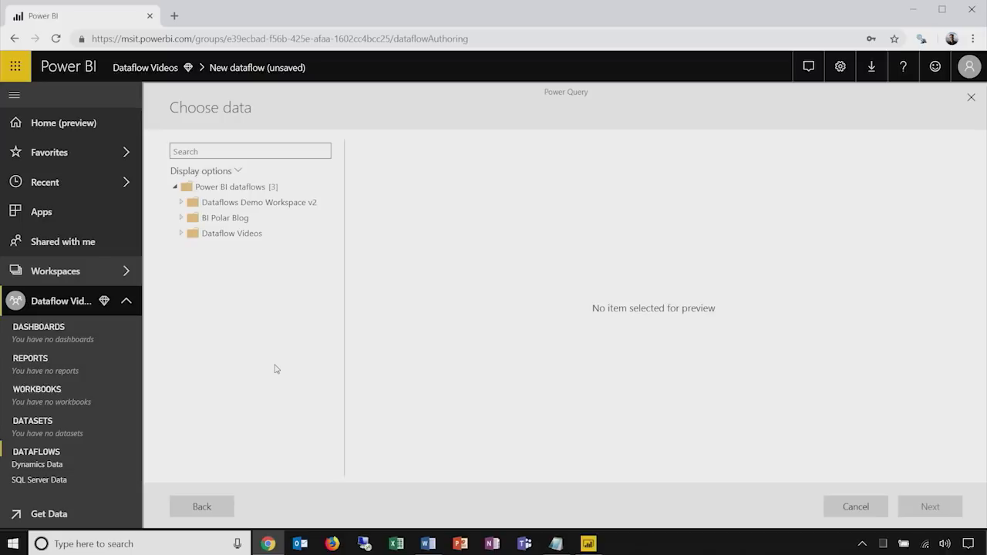
Choose the Account entity from Dynamics Data and the Call Data entity from SQL Server Data in the Dataflow Videos workspace, and load them into the query editor.
click(180, 234)
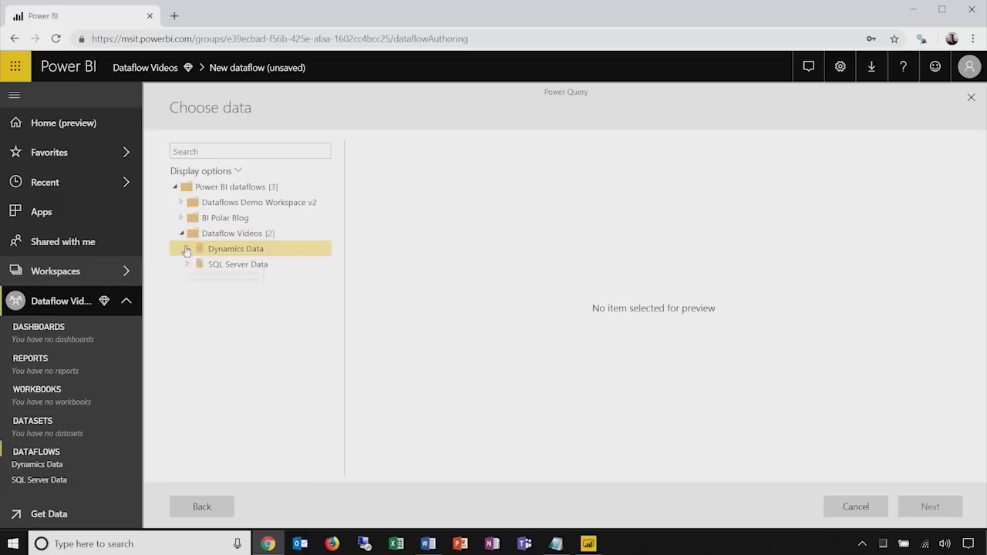
click(186, 250)
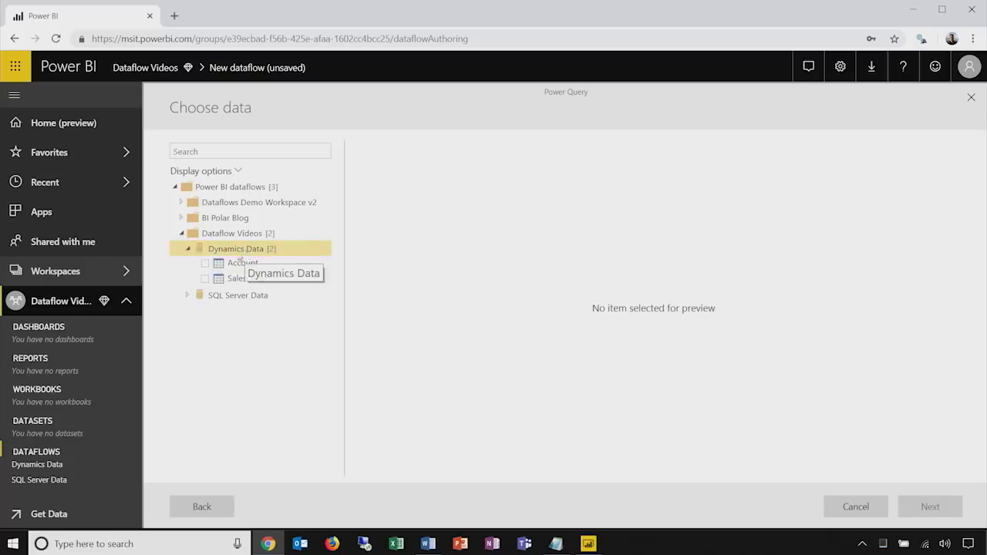
click(204, 263)
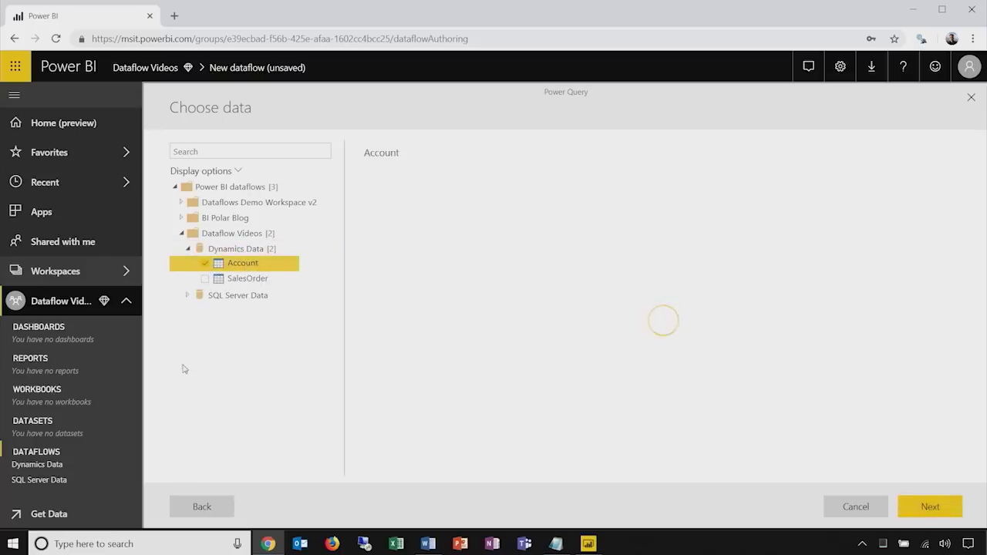
click(186, 296)
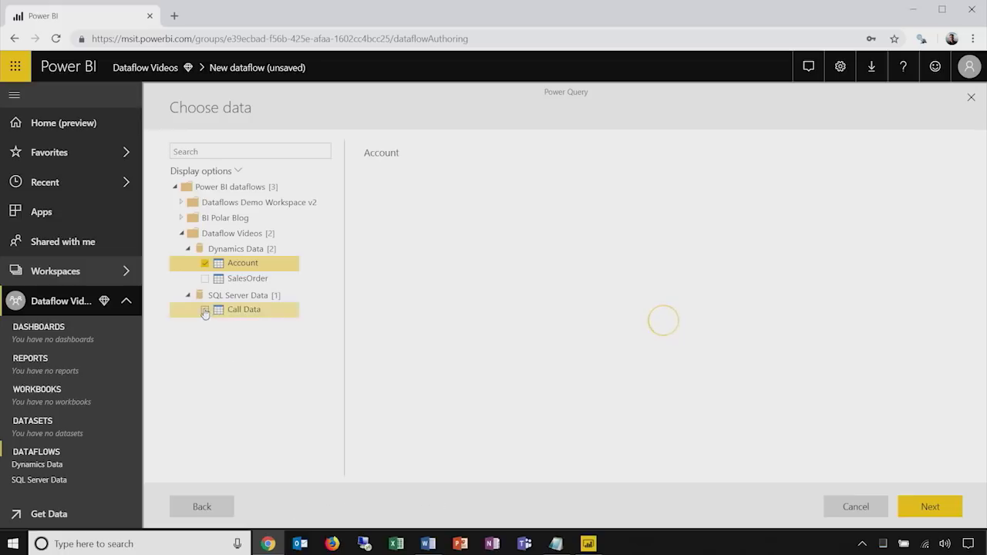
click(207, 310)
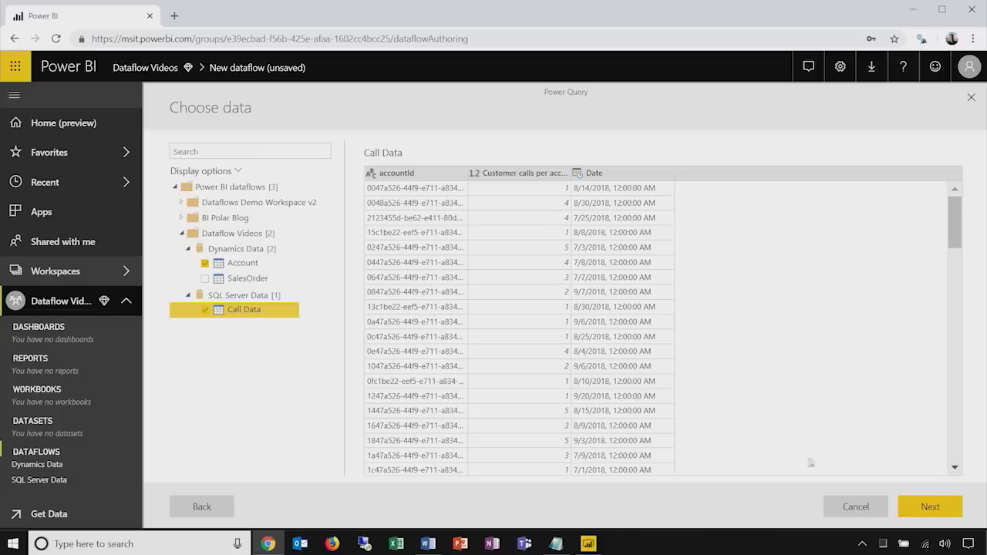
click(942, 513)
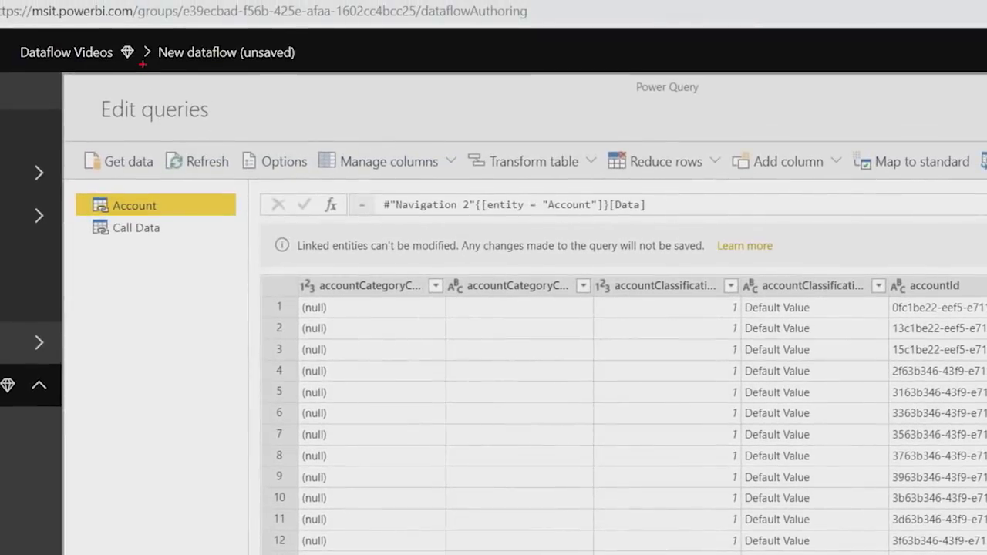
drag(38, 155, 244, 268)
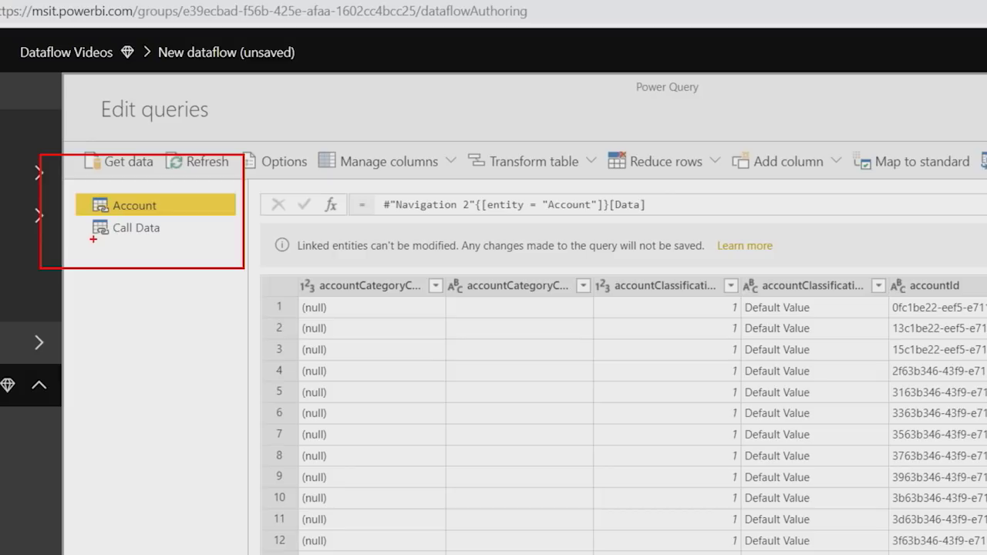
mouse_move(252, 218)
mouse_down()
mouse_move(401, 281)
mouse_move(736, 295)
mouse_move(808, 283)
mouse_move(802, 271)
mouse_up()
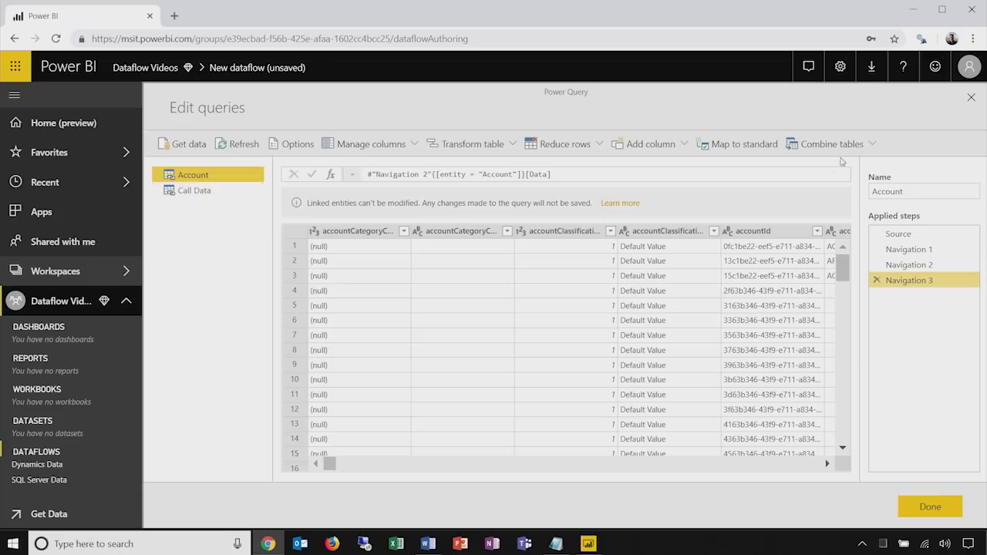
Merge Account with Call Data as a new query, matching both on accountId with a left outer join.
click(859, 144)
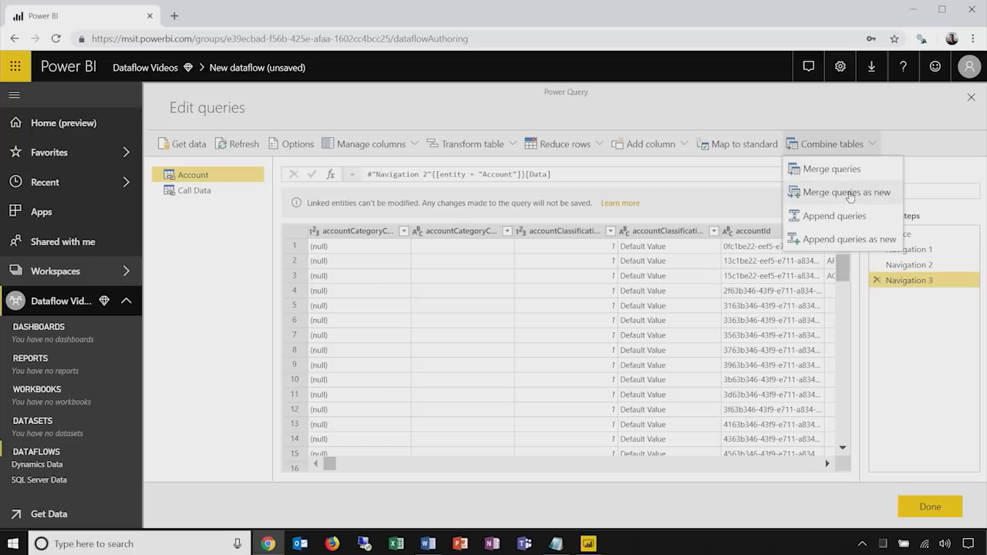
click(849, 193)
click(528, 157)
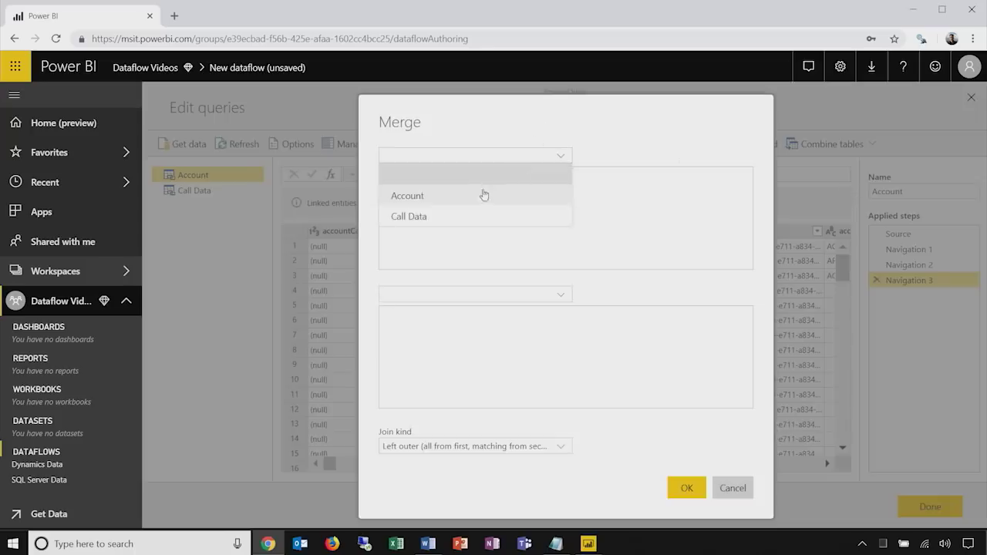
click(468, 196)
click(417, 294)
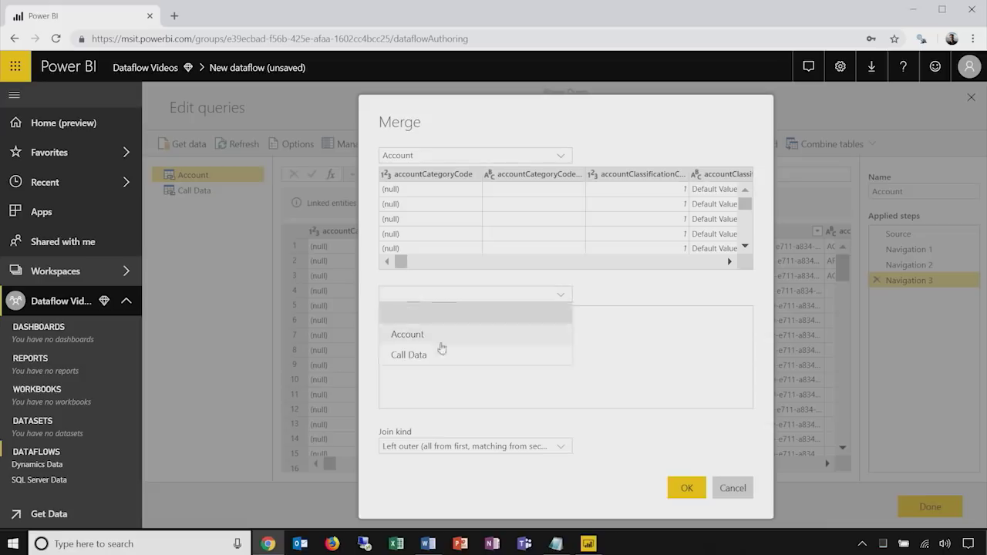
click(441, 354)
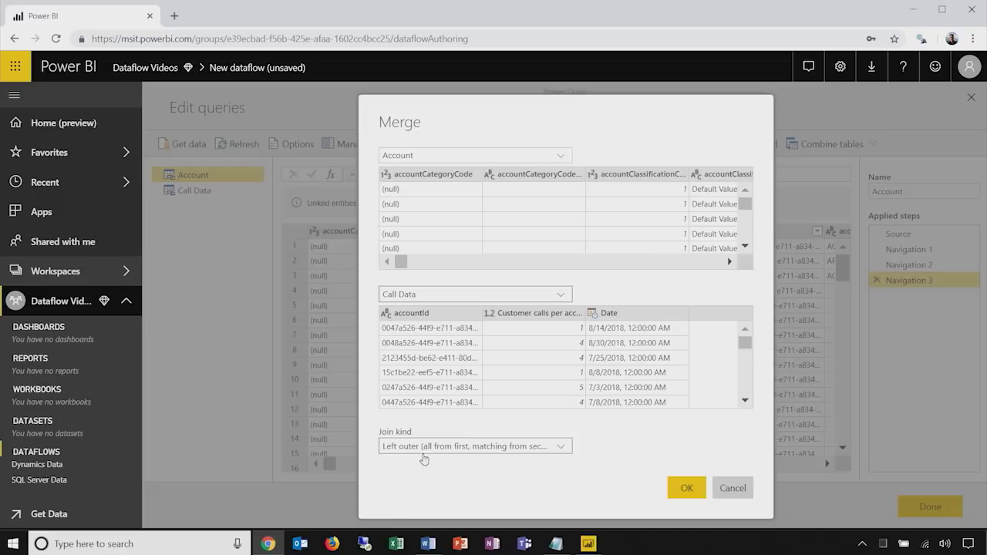
scroll(483, 264, right, 3)
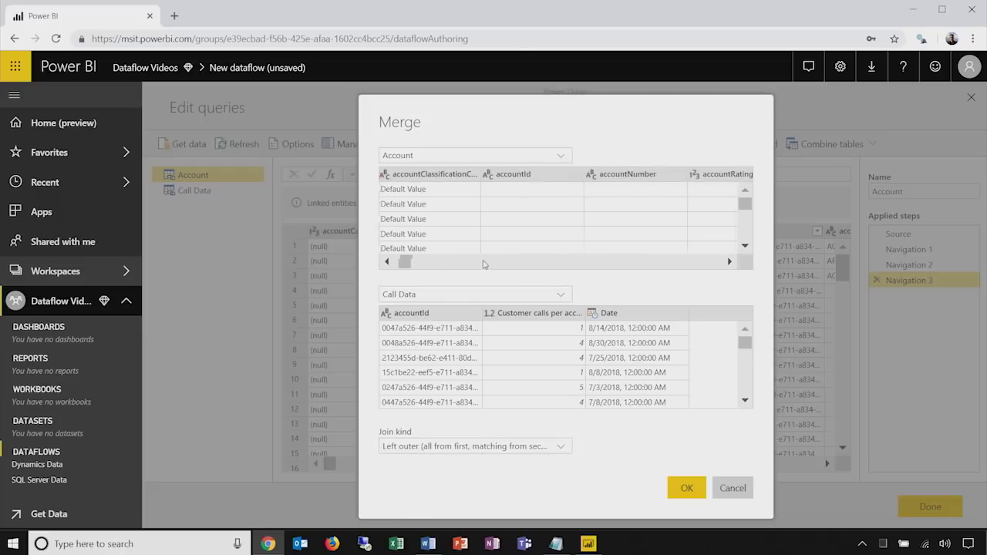
click(529, 175)
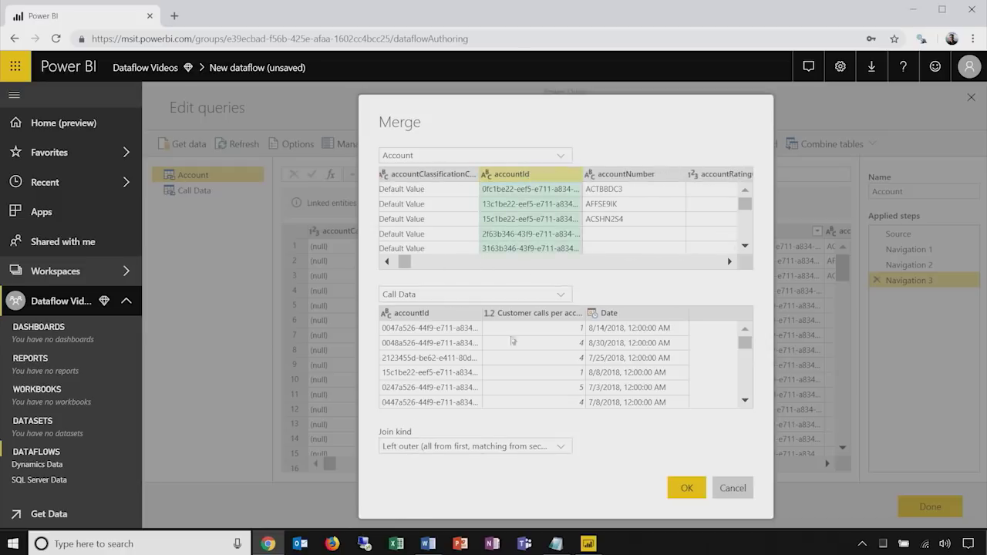
click(447, 316)
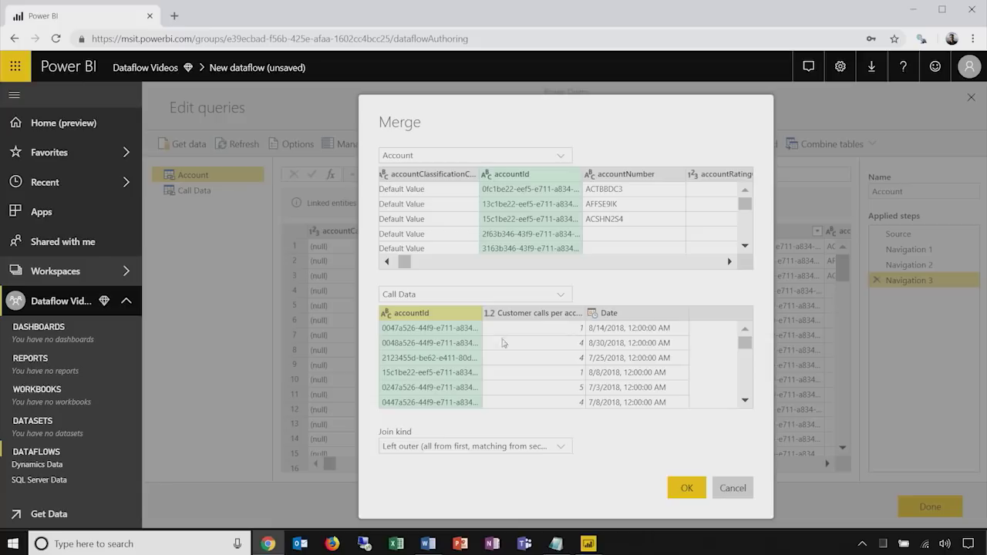
click(693, 489)
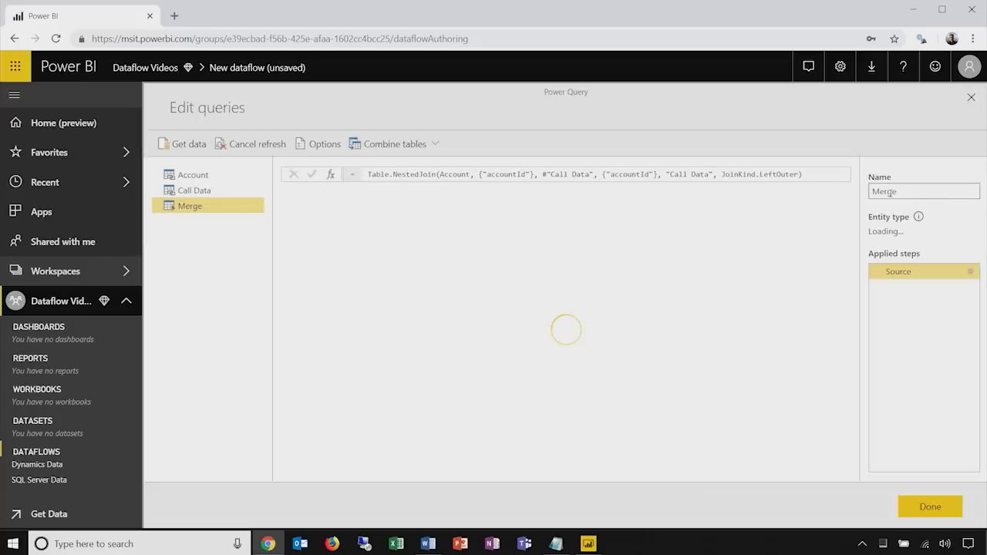
Rename the merged query as Account and Call Data.
text(Account a)
text(nd Call Data)
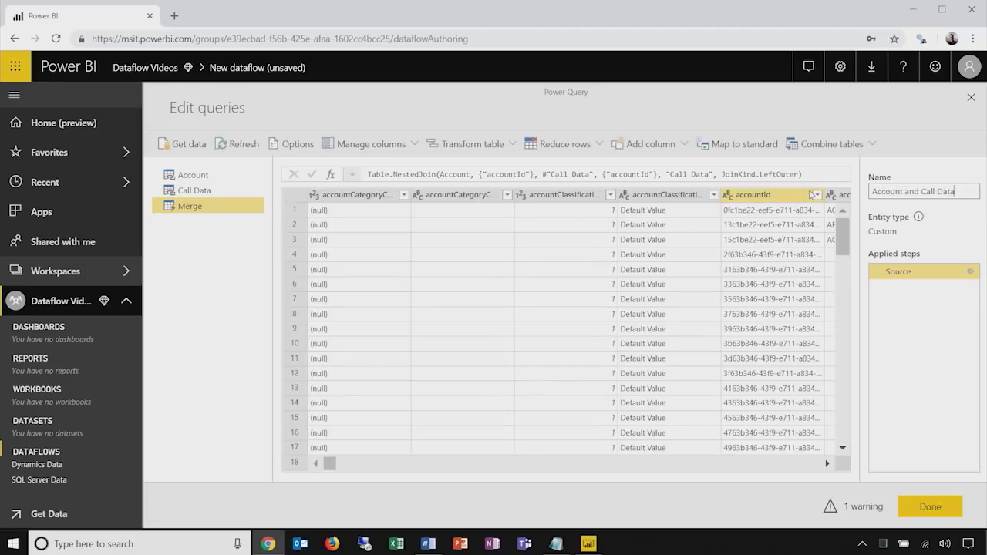
key(Return)
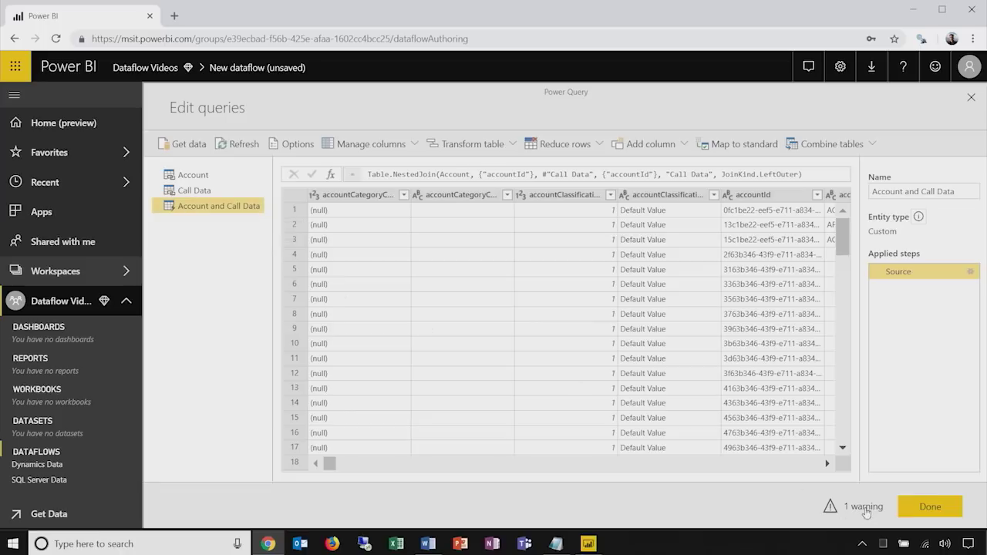
Expand the Call Data column into Customer calls per account and Date without the original column name as prefix, and finish editing the queries.
drag(329, 462, 843, 470)
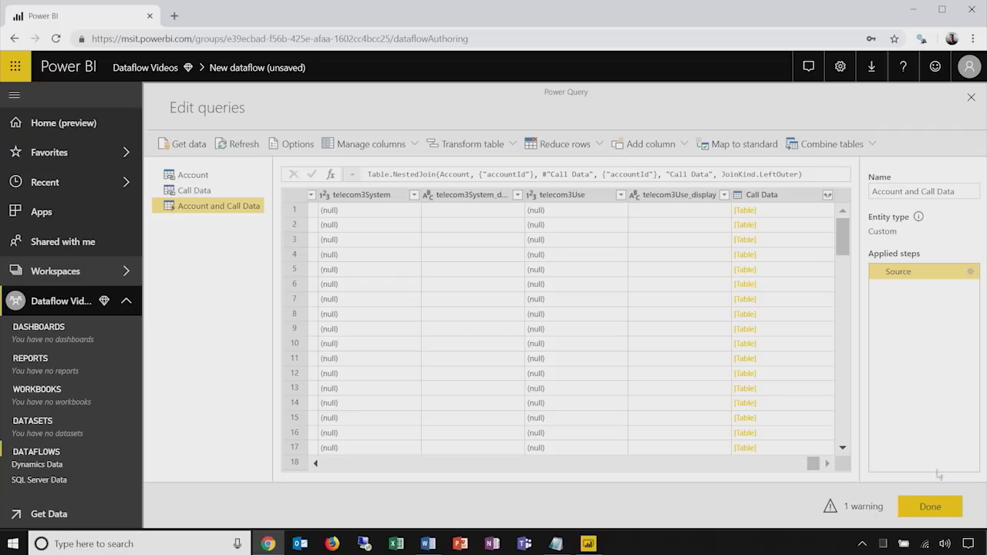
click(827, 197)
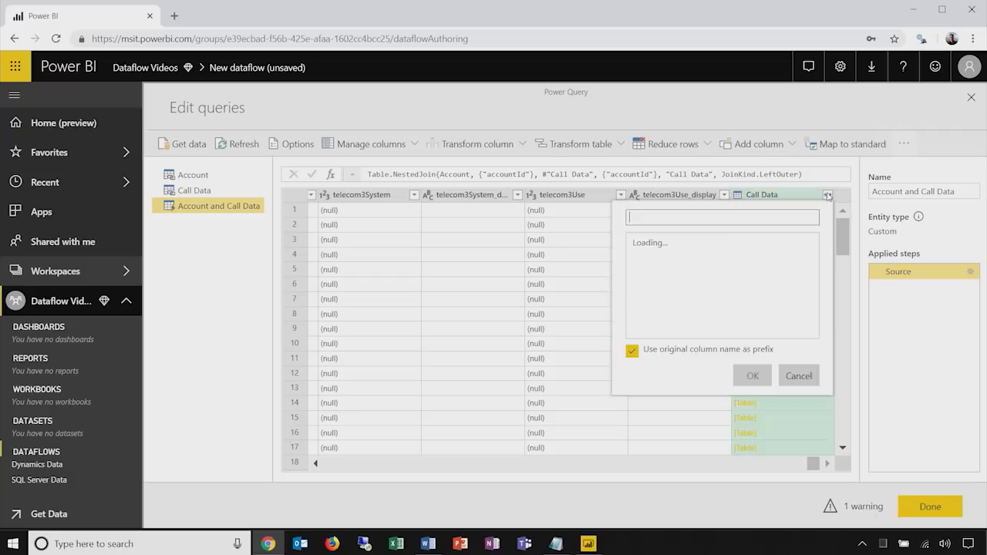
click(631, 351)
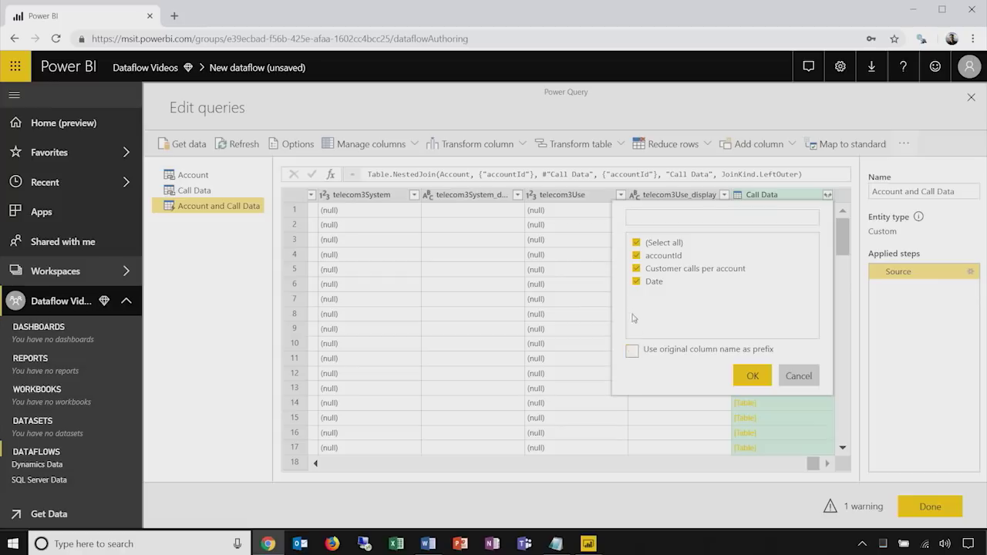
click(636, 255)
click(753, 377)
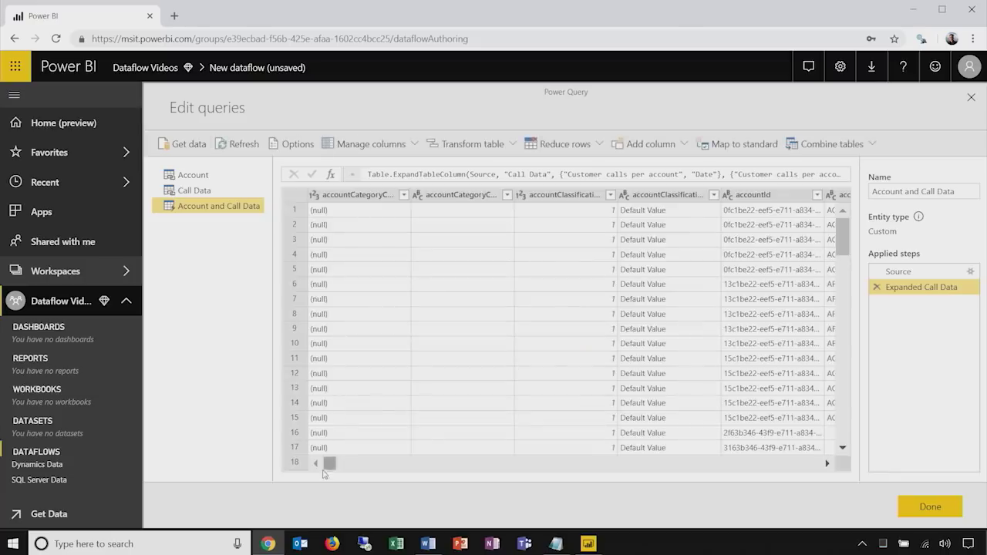
drag(329, 467, 830, 475)
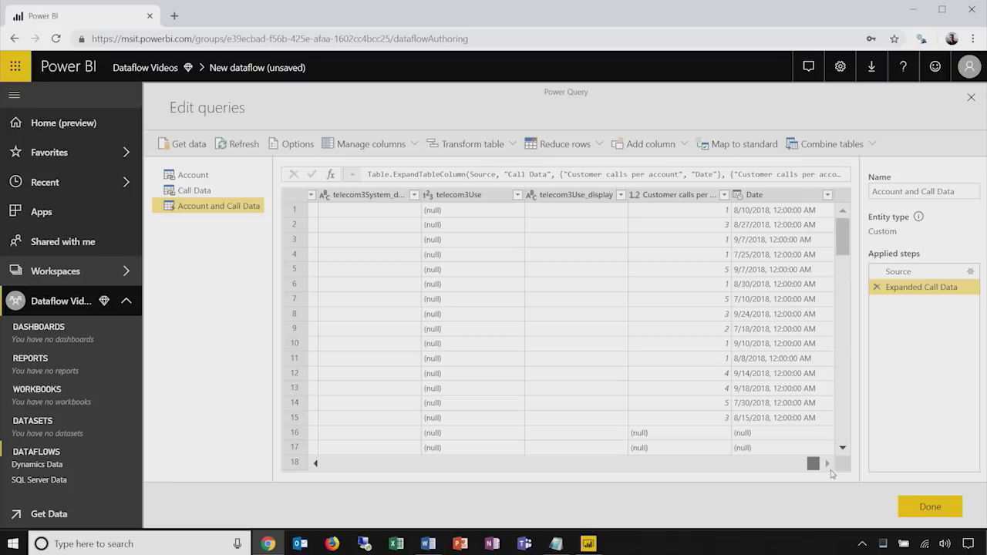
click(947, 511)
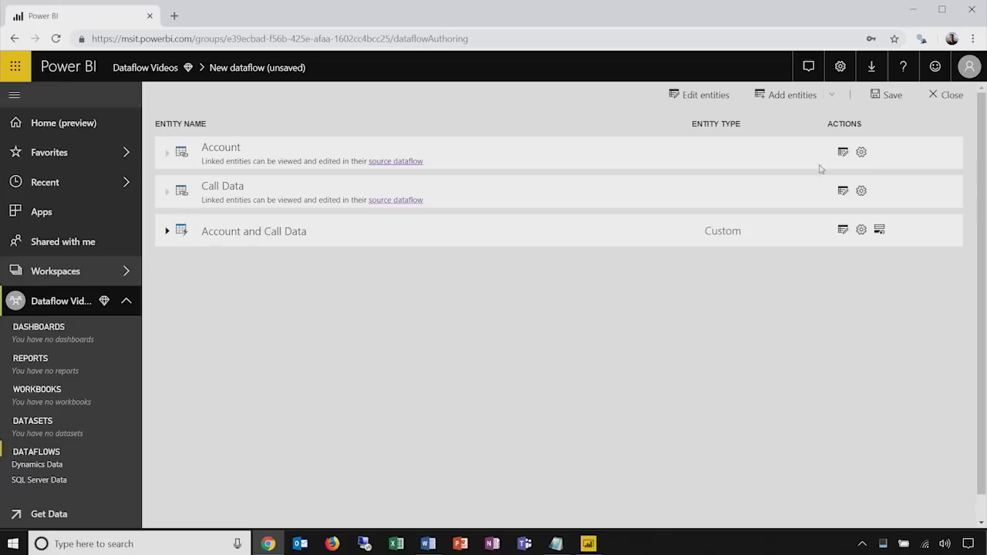
Save the dataflow as Account and Call Data with the description "Dataflow demonstrating linked and computed entities" and dismiss the notification.
click(891, 97)
text(Account and Call Data)
key(Tab)
text(Dataflow demo)
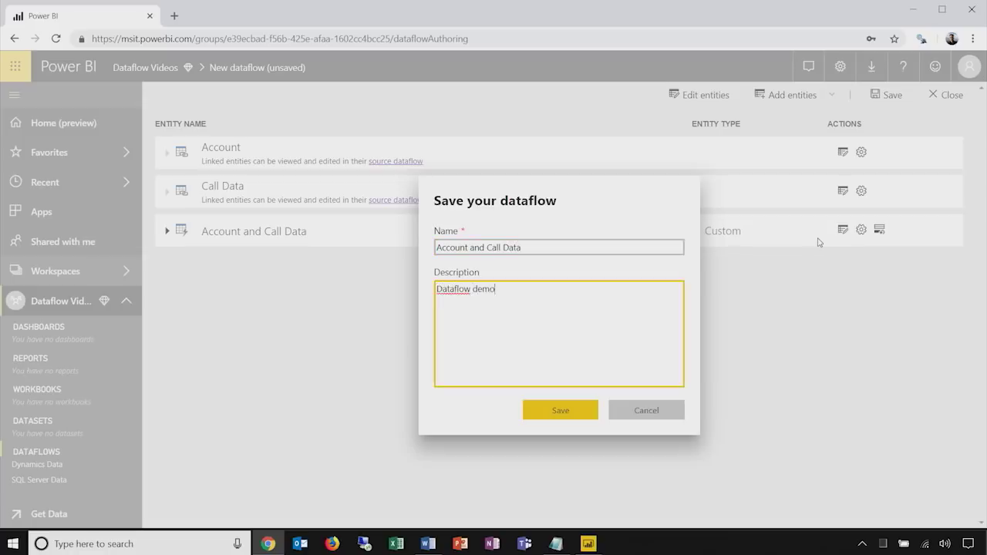
text(nstrating linked and computed entities)
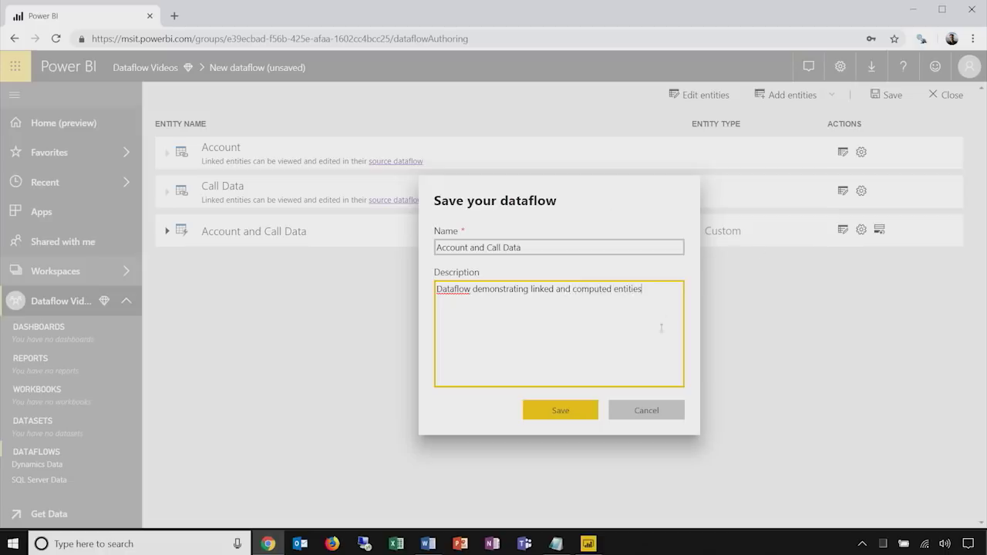
click(578, 415)
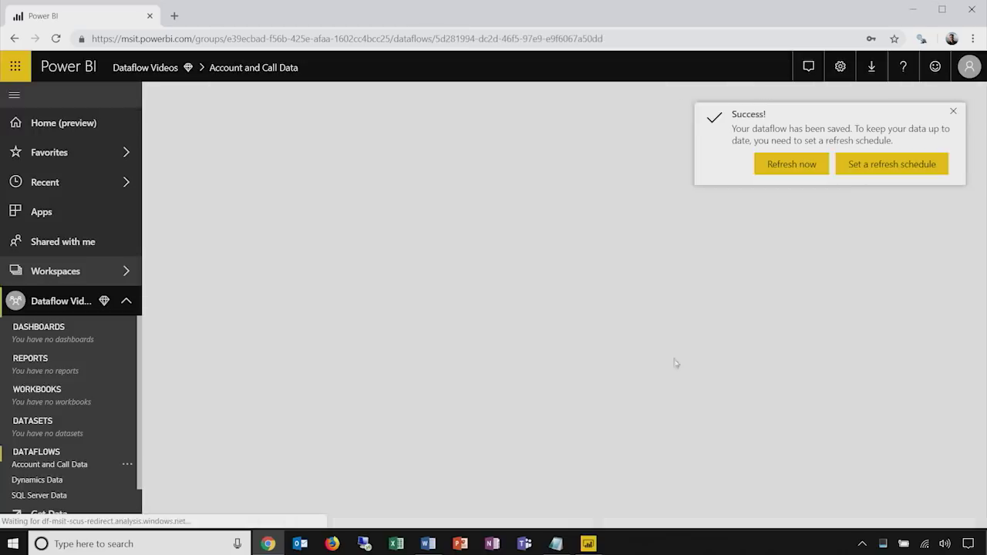
click(955, 113)
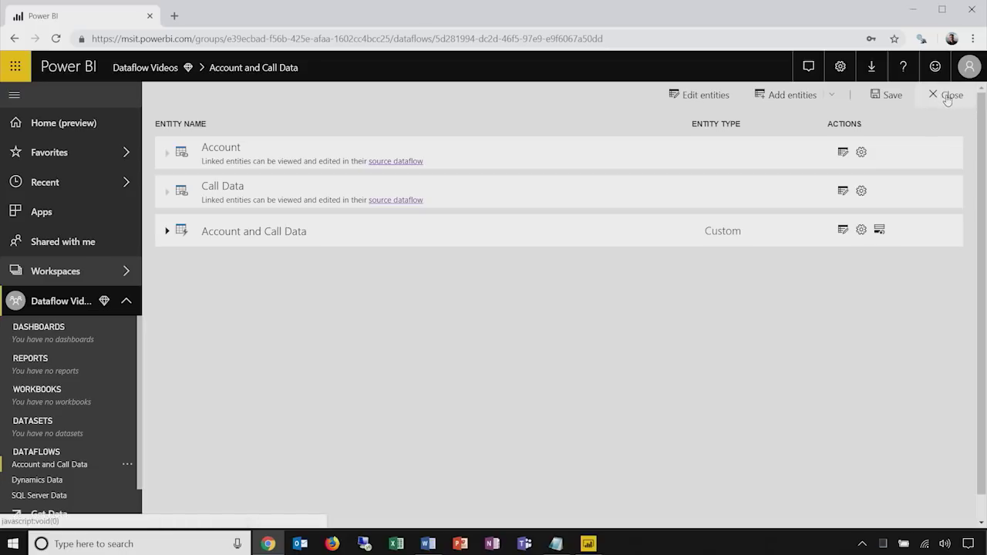
Close the dataflow and start a refresh of the Dynamics Data and SQL Server Data dataflows.
click(947, 100)
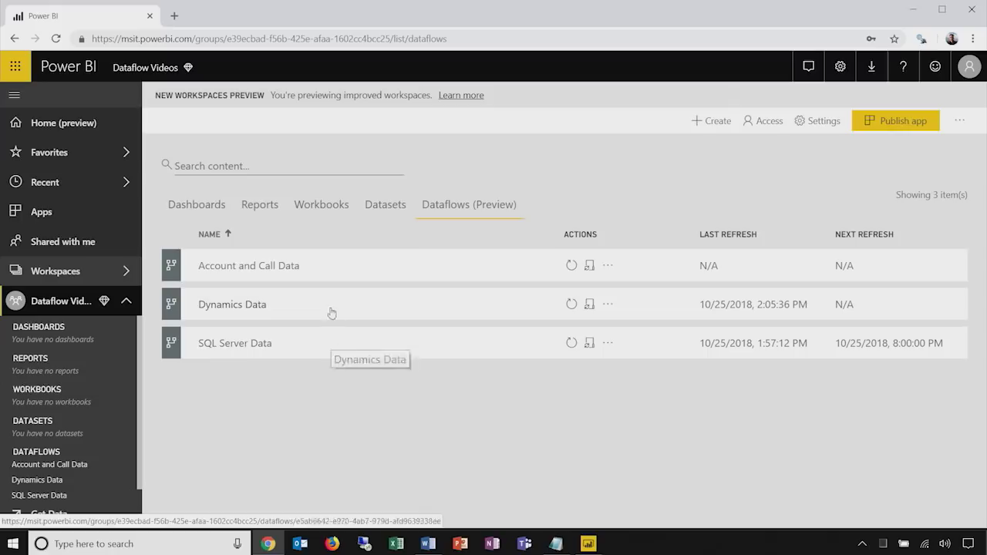
click(572, 304)
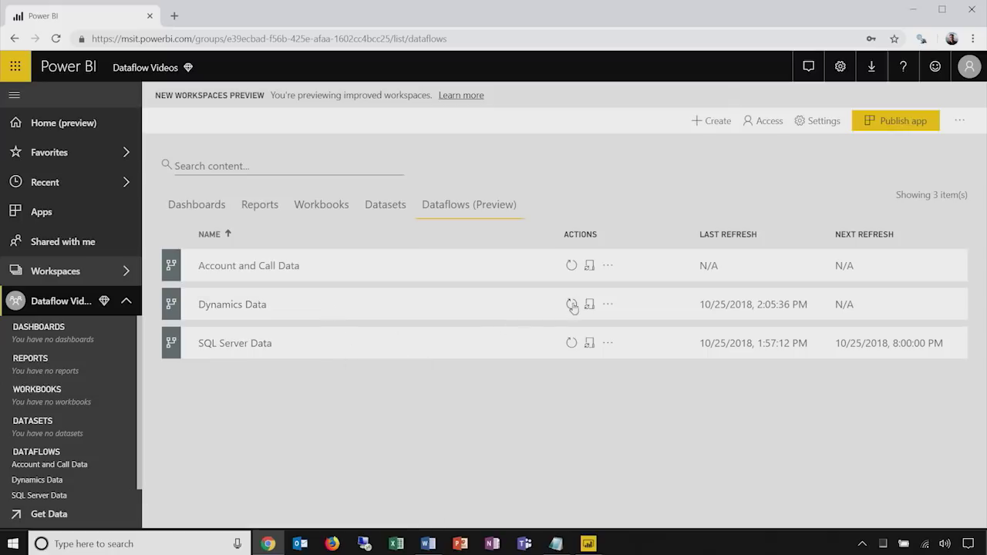
click(571, 344)
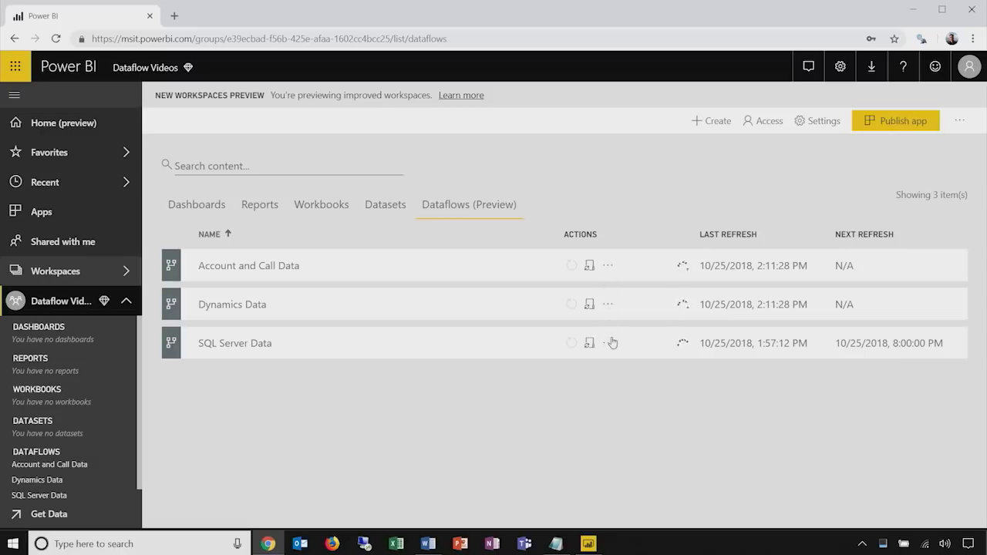
Export the Dynamics Data dataflow definition as JSON, and open the downloaded file in Visual Studio Code as a formatted document.
click(609, 306)
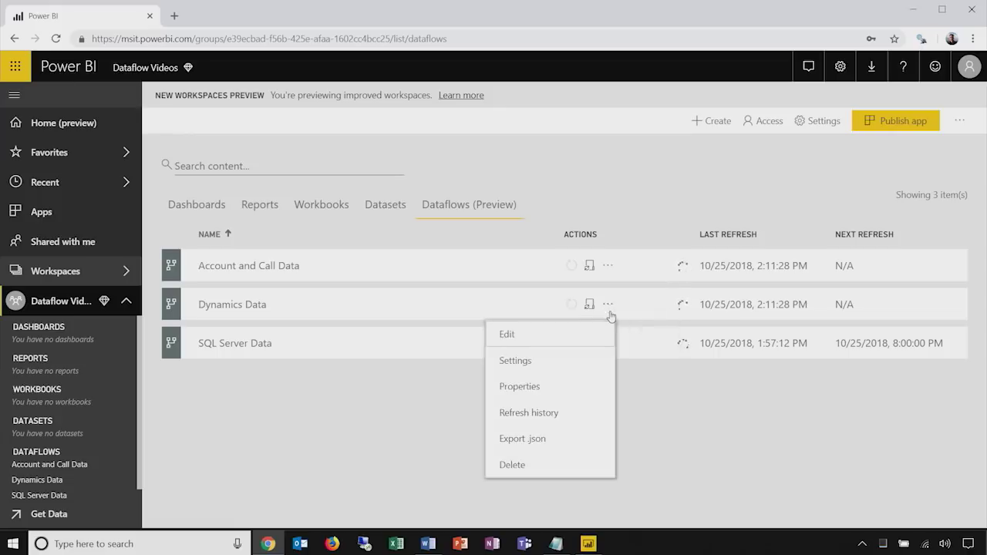
click(520, 441)
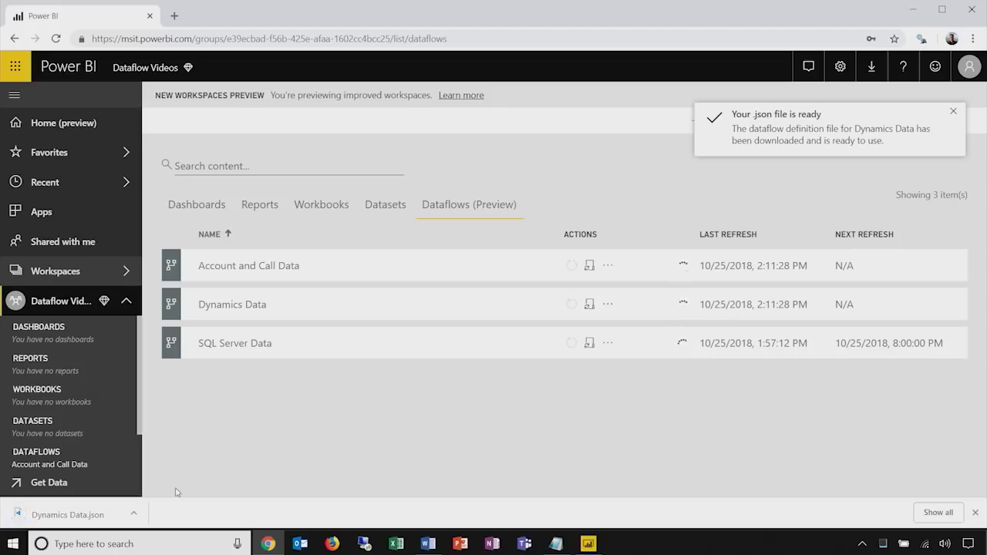
click(53, 516)
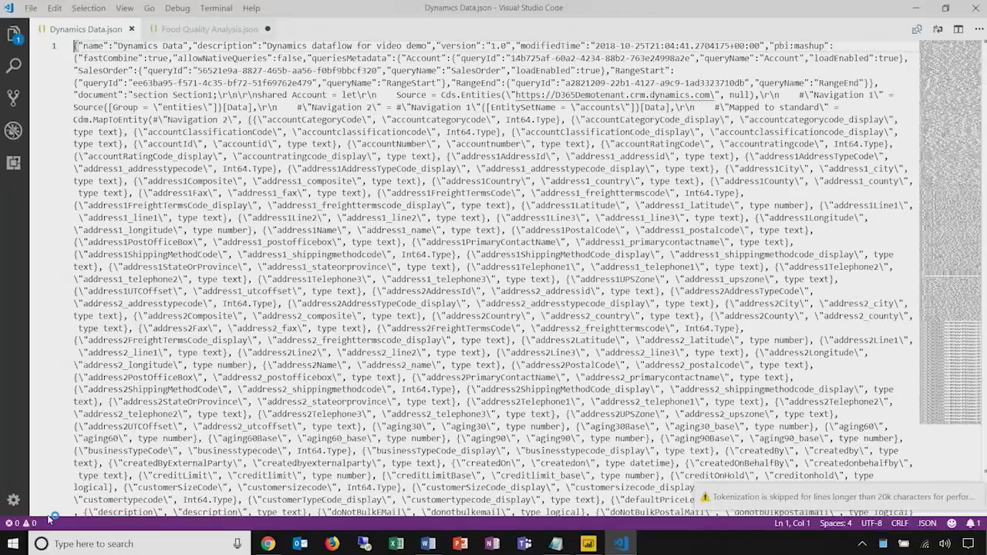
key(shift+alt+f)
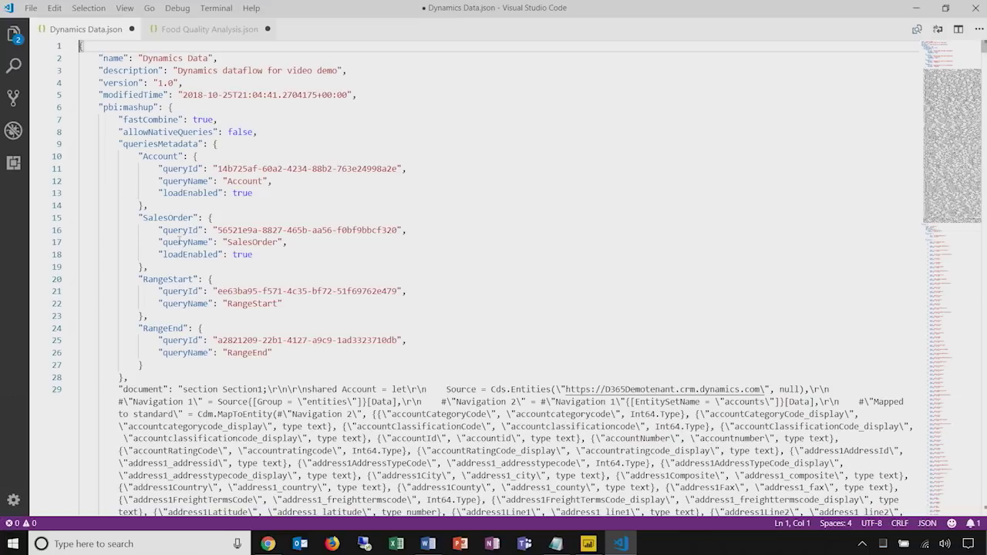
Highlight the name, description, version and modifiedTime properties in the JSON definition, and look through the query document of the Account entity.
drag(100, 58, 385, 98)
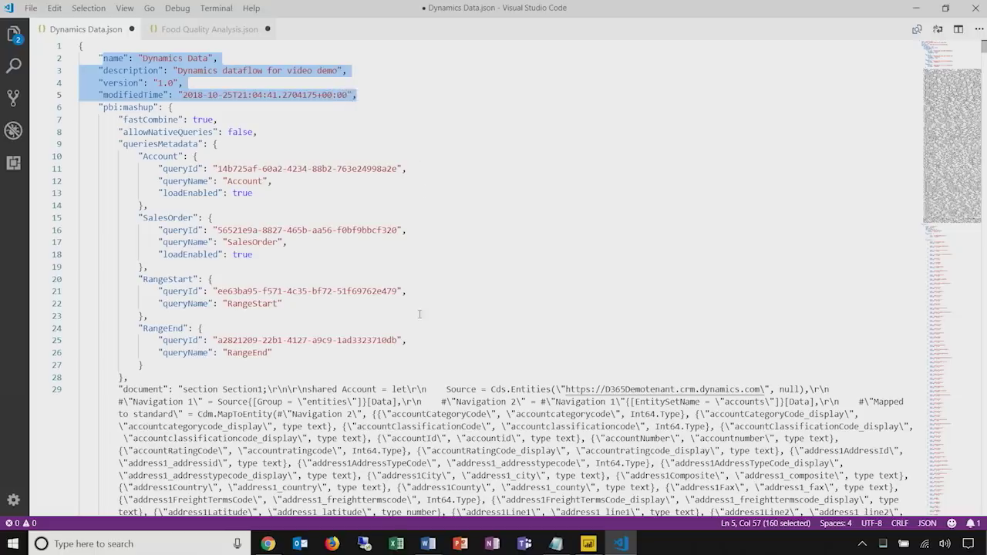
scroll(837, 257, down, 20)
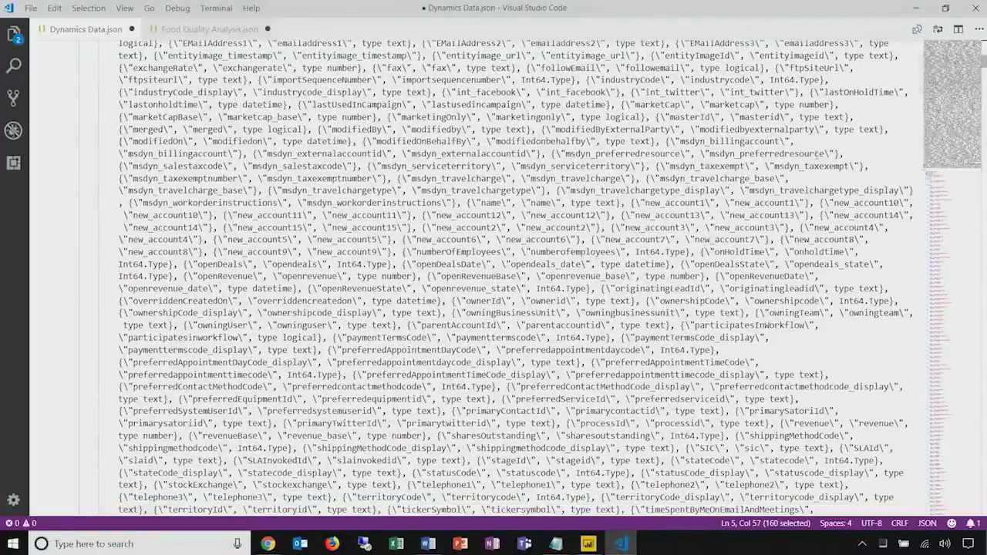
Examine the SalesOrder incremental refresh partitions at the end of the file, highlighting the 2018Q41017 partition's source type and CSV file name, and return to Power BI.
key(ctrl+End)
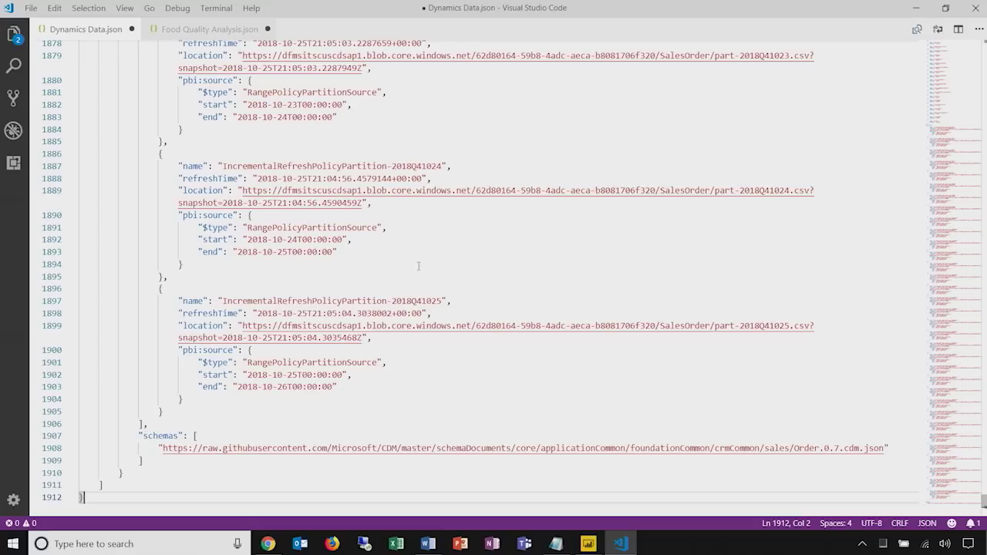
scroll(417, 266, up, 1)
scroll(418, 266, up, 15)
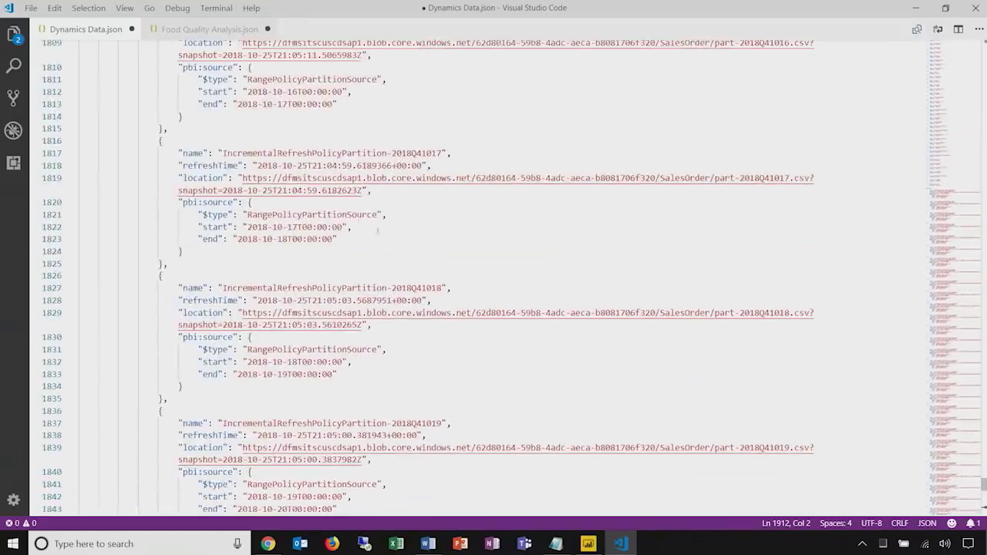
drag(381, 216, 243, 215)
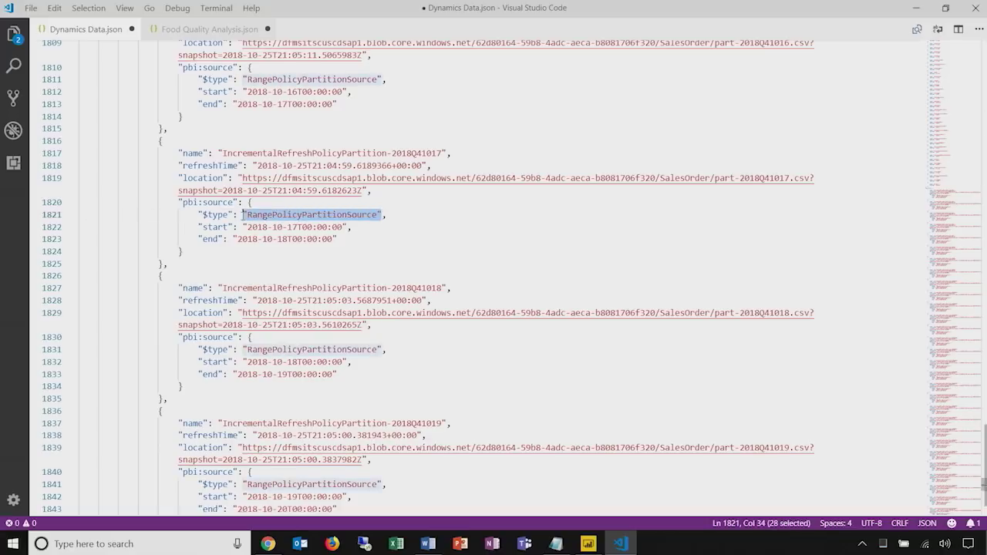
drag(815, 177, 715, 178)
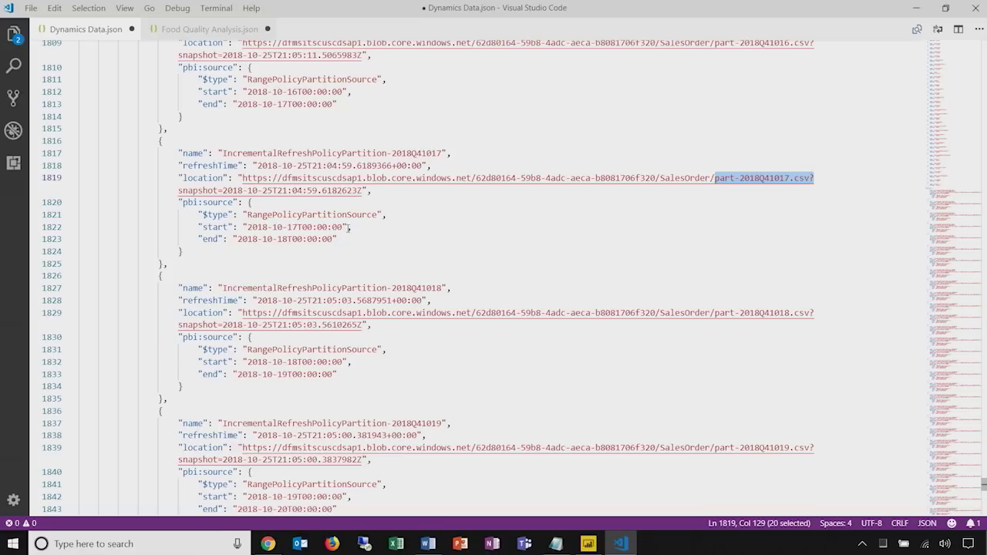
key(alt+Tab)
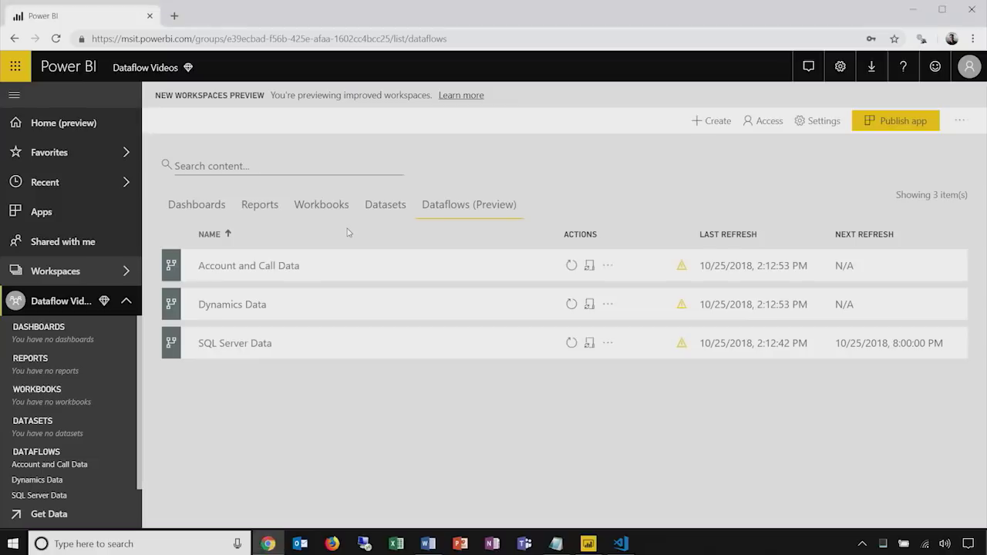